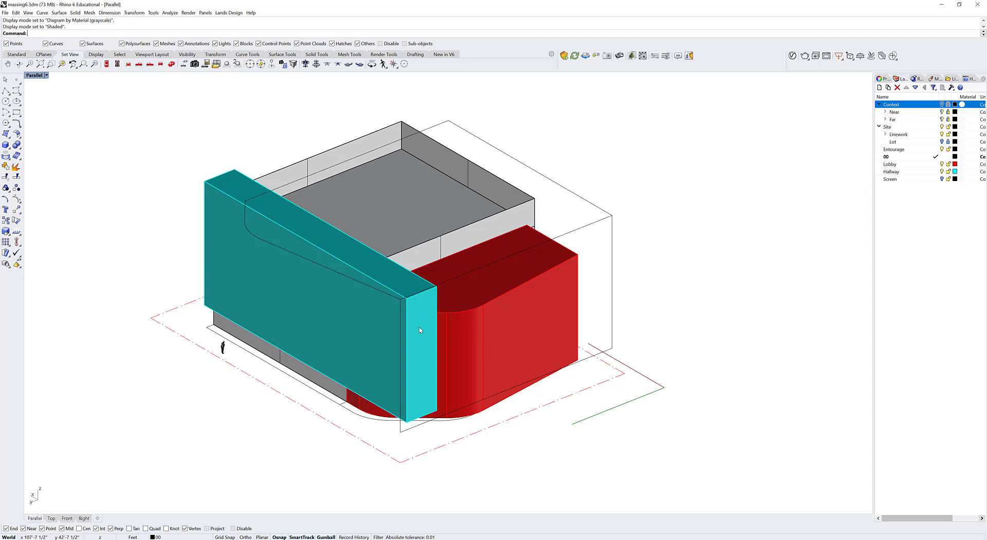
- Create a rectangular plane surface between opposite corners of the dashed red site boundary
right_drag(410, 338, 473, 337)
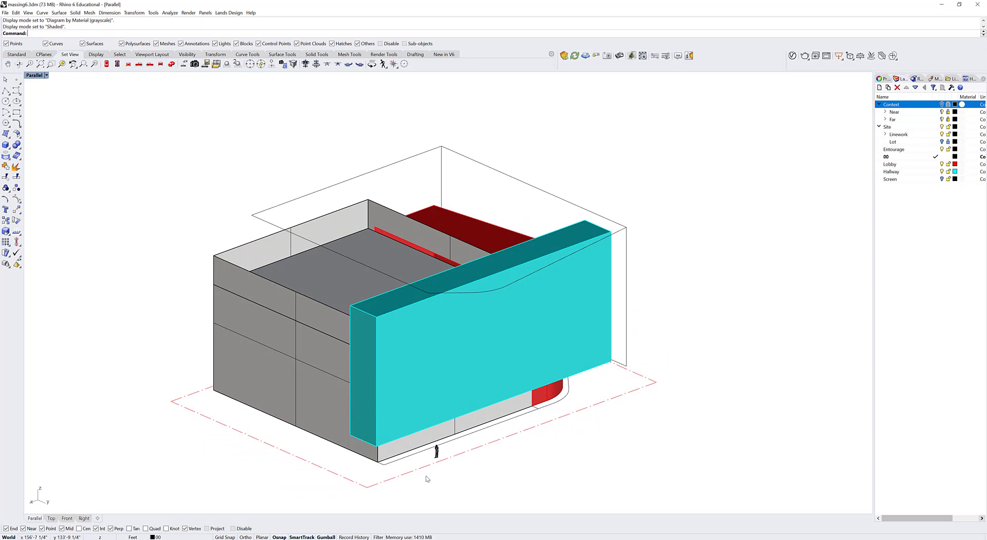
text(Plane)
key(Return)
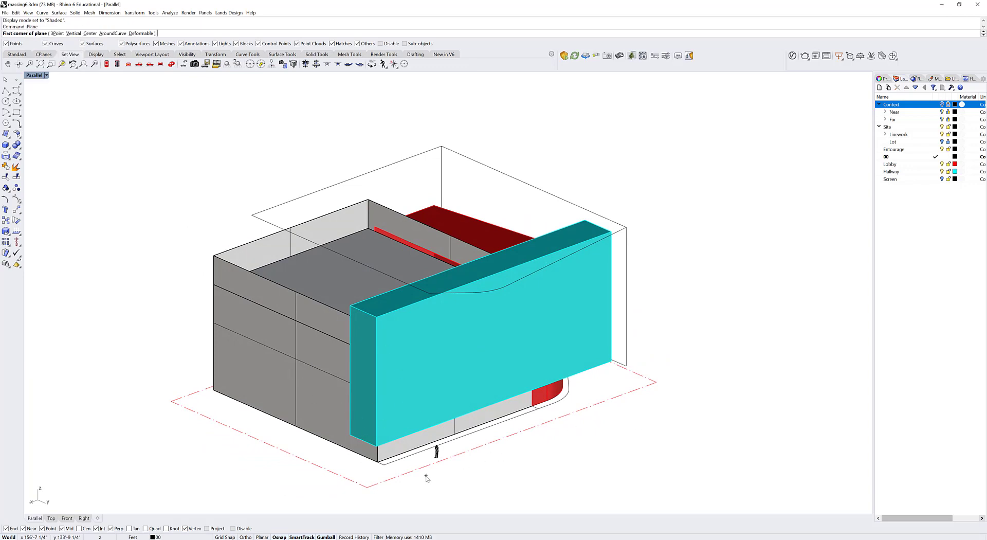
click(171, 401)
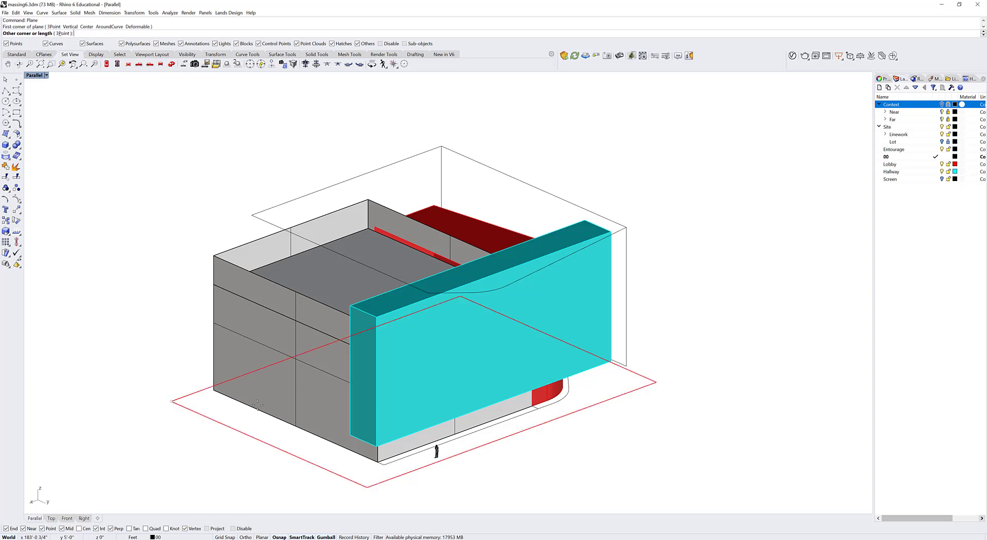
click(655, 382)
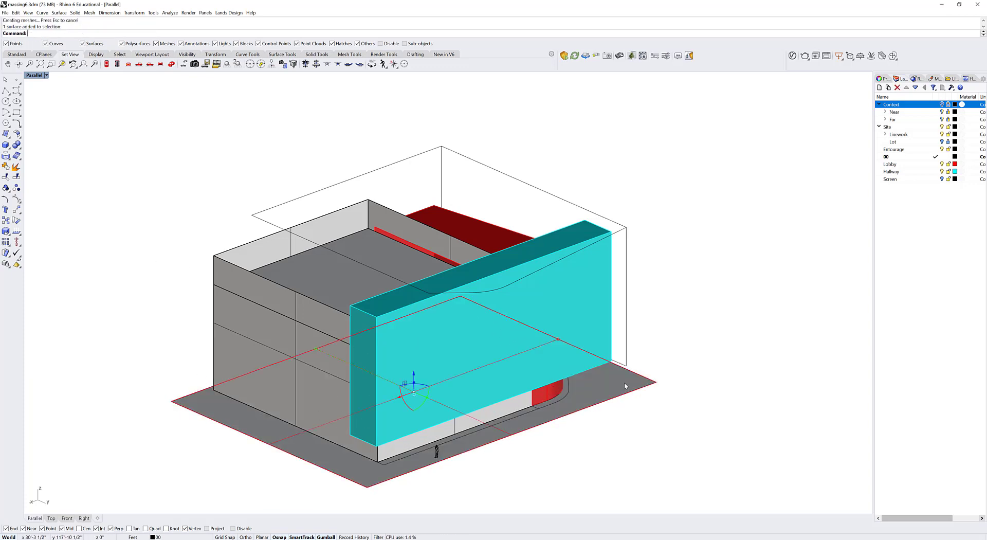
- Raise the plane 15 feet vertically and clear the selection
click(414, 375)
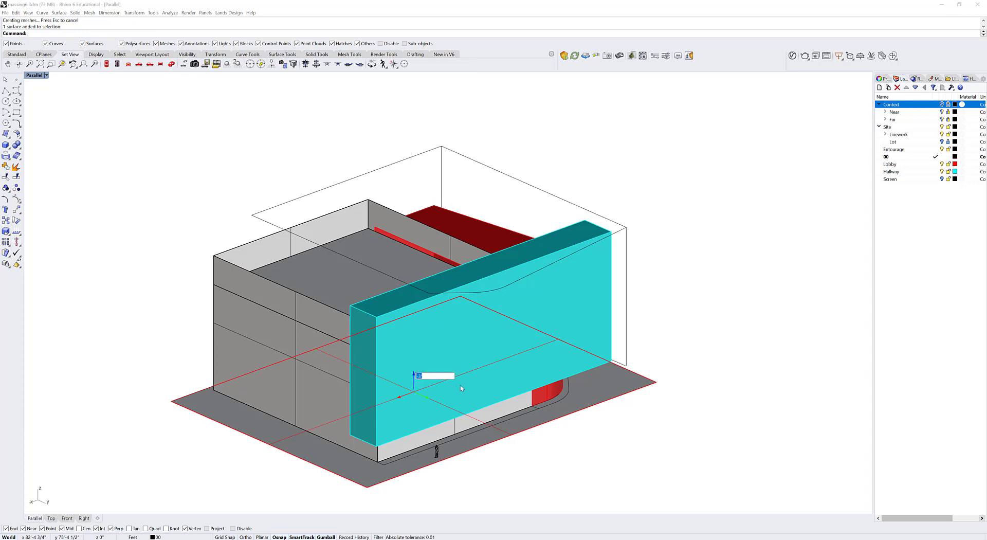
text(15)
key(Return)
click(673, 441)
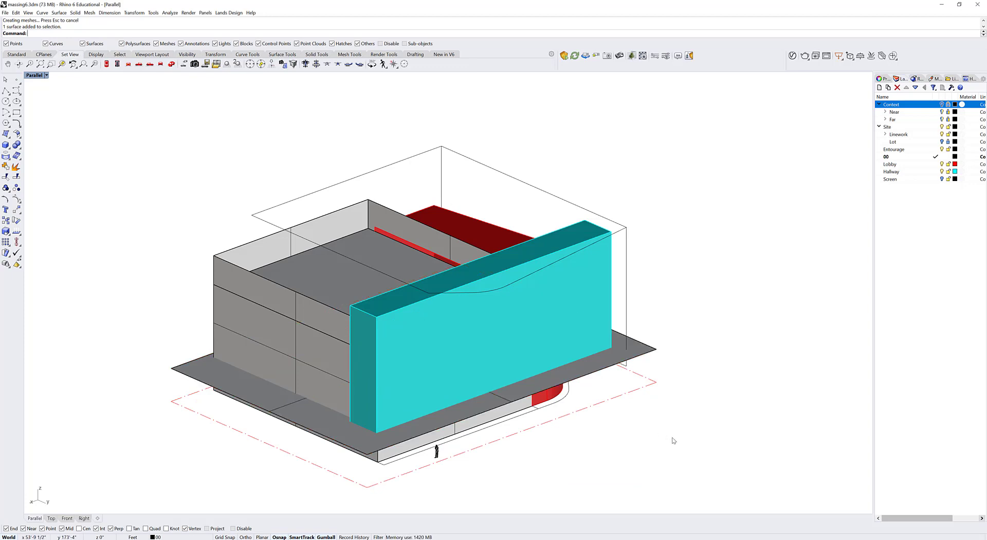
- Intersect the raised plane with the grey building, cyan hallway and red lobby volumes
text(I)
text(ntersect)
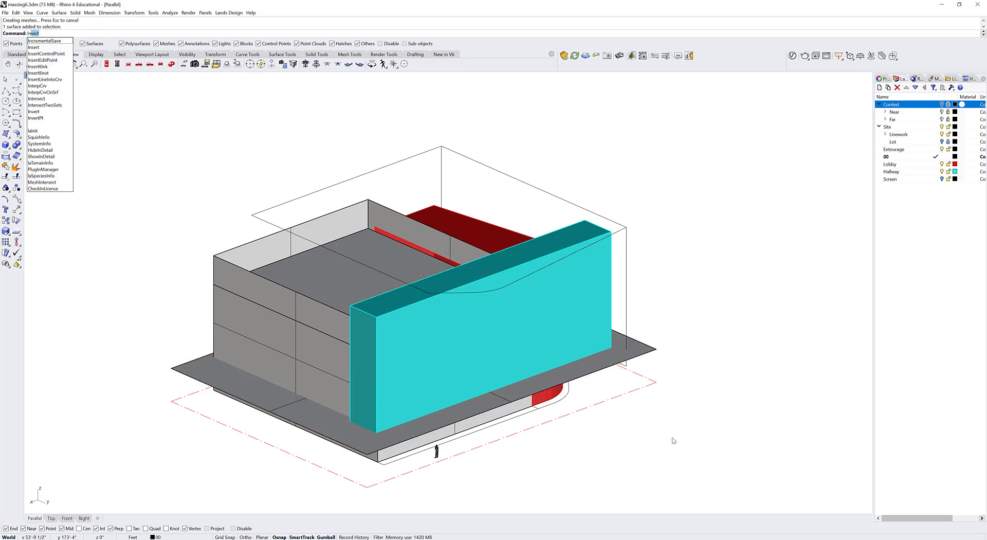
key(Return)
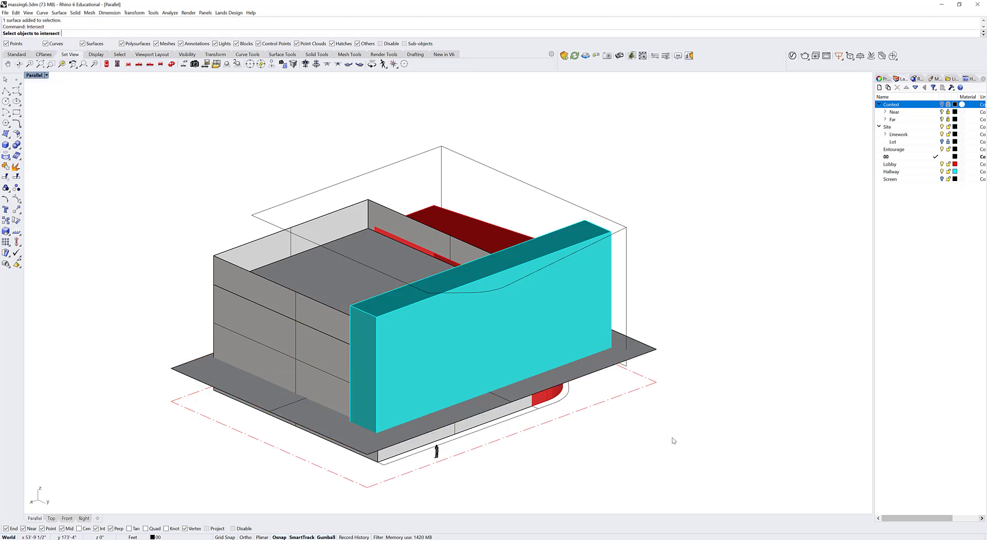
click(554, 320)
click(322, 383)
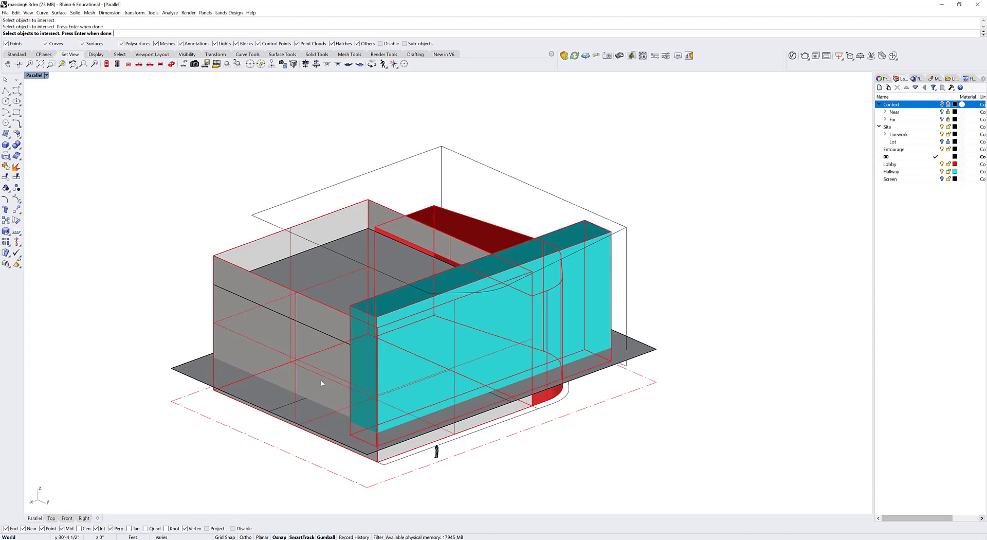
key(Return)
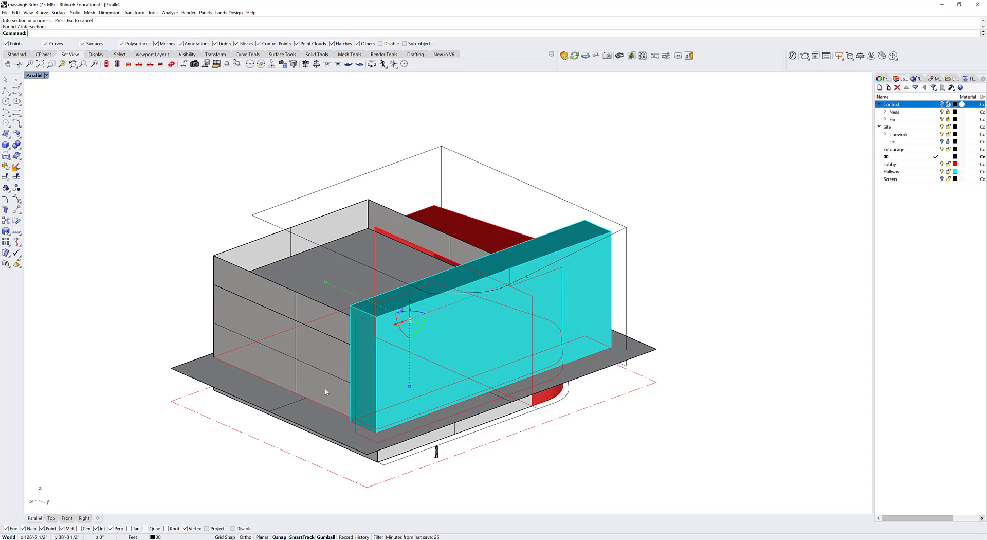
- Remove the building and lobby outlines at the plane's height from the selection and delete the other intersection curves
ctrl+click(234, 368)
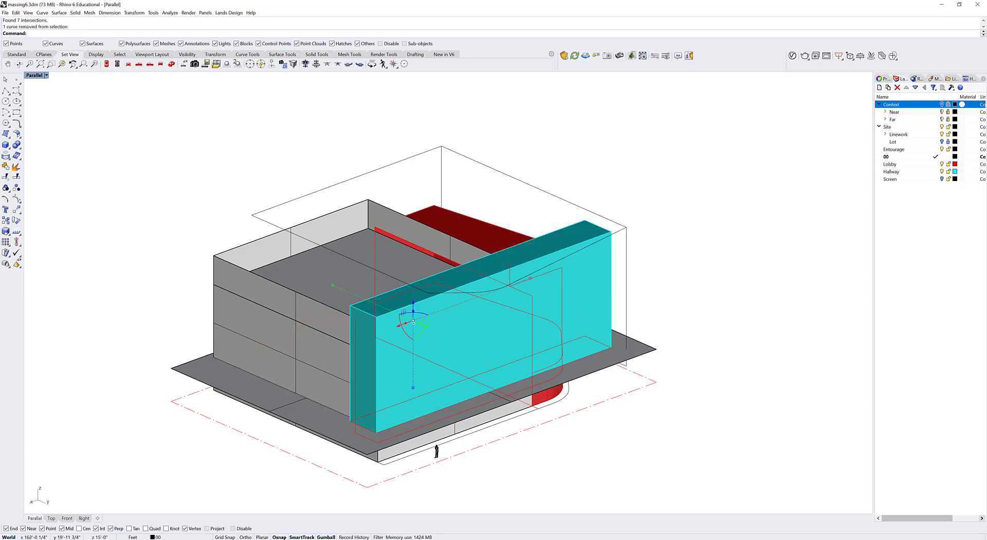
right_drag(576, 375, 484, 386)
scroll(477, 400, up, 4)
ctrl+click(382, 408)
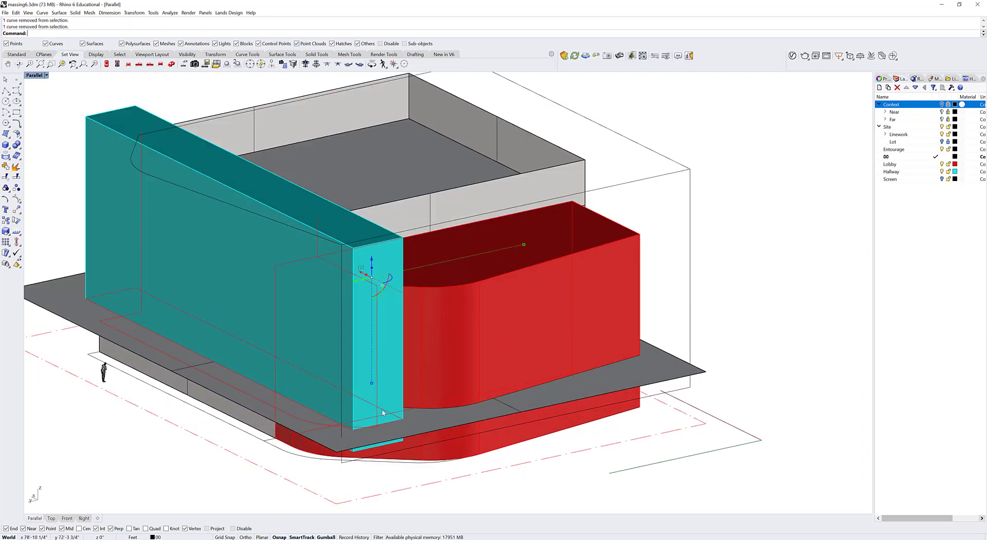
right_drag(577, 393, 463, 394)
key(Delete)
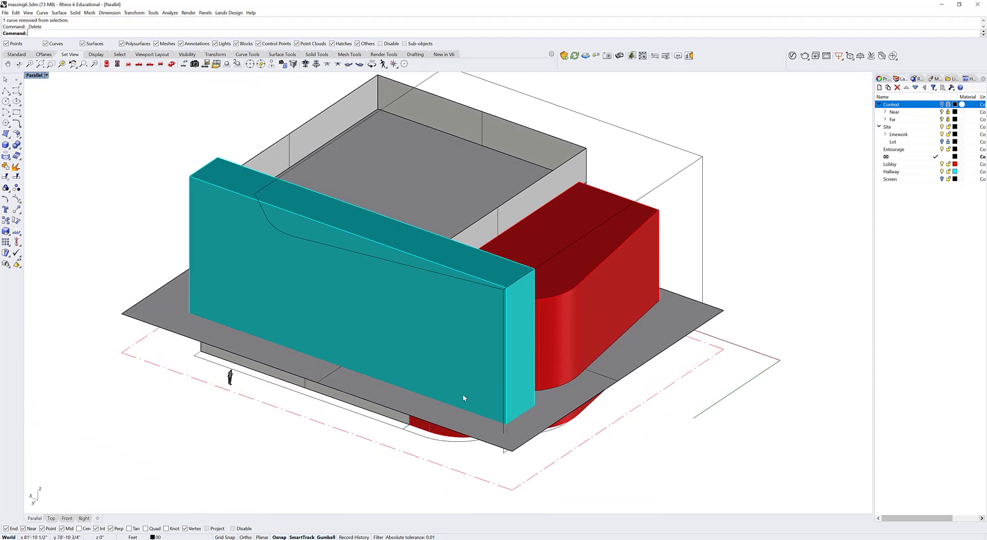
- Delete the plane to check the remaining intersection outlines, and undo the deletion
click(392, 408)
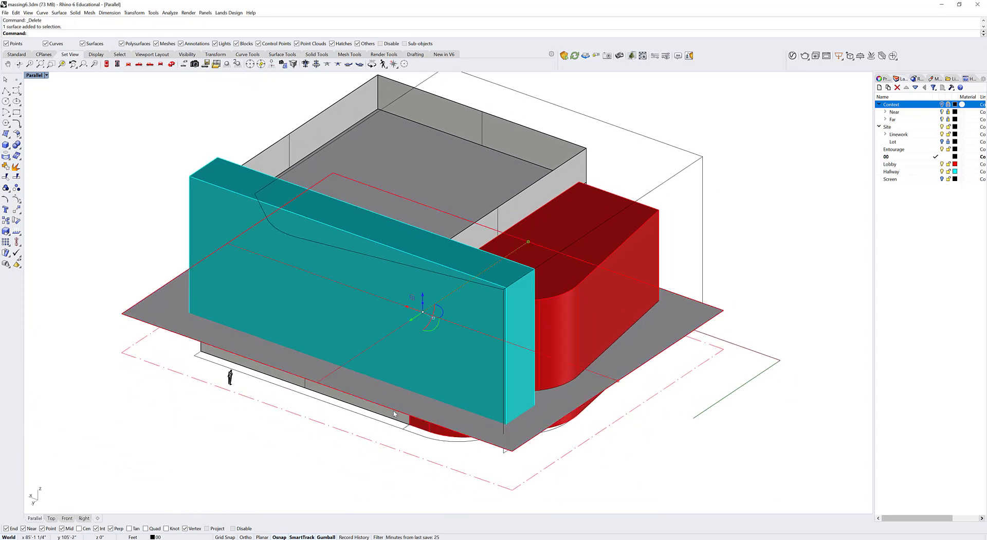
key(Delete)
right_drag(413, 406, 452, 357)
key(ctrl+z)
right_drag(298, 405, 376, 415)
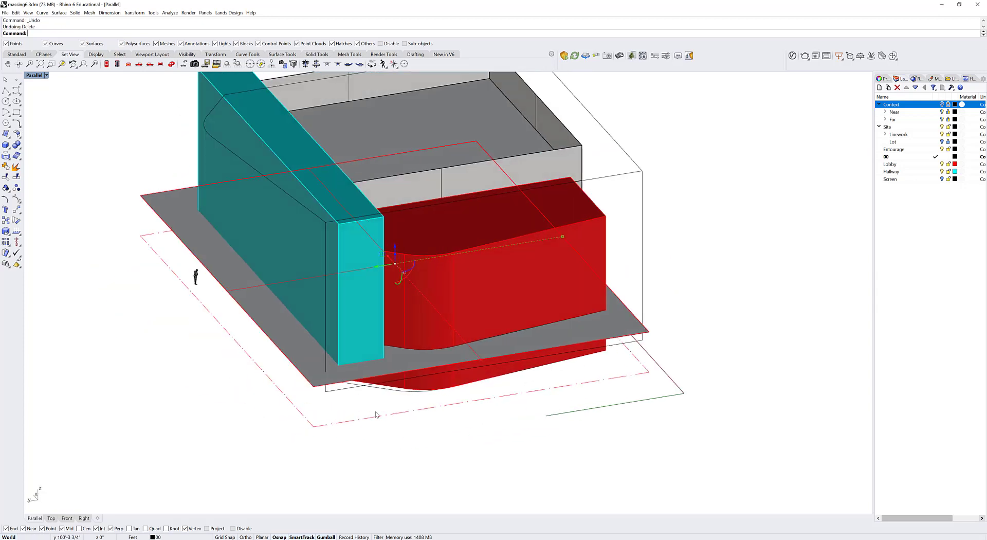
- Intersect the cyan hallway volume with the raised plane
key(Escape)
click(346, 337)
shift+click(307, 367)
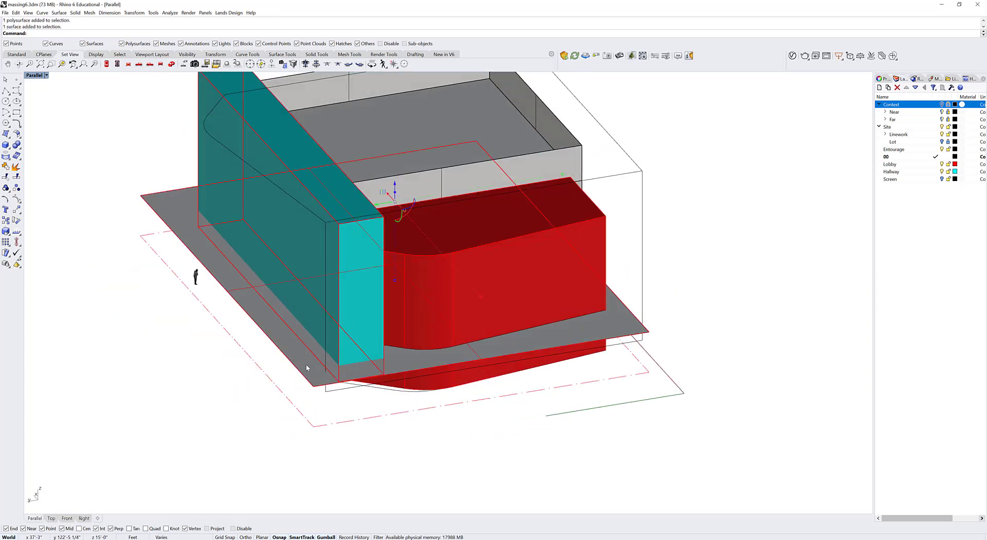
text(Intersect)
key(Return)
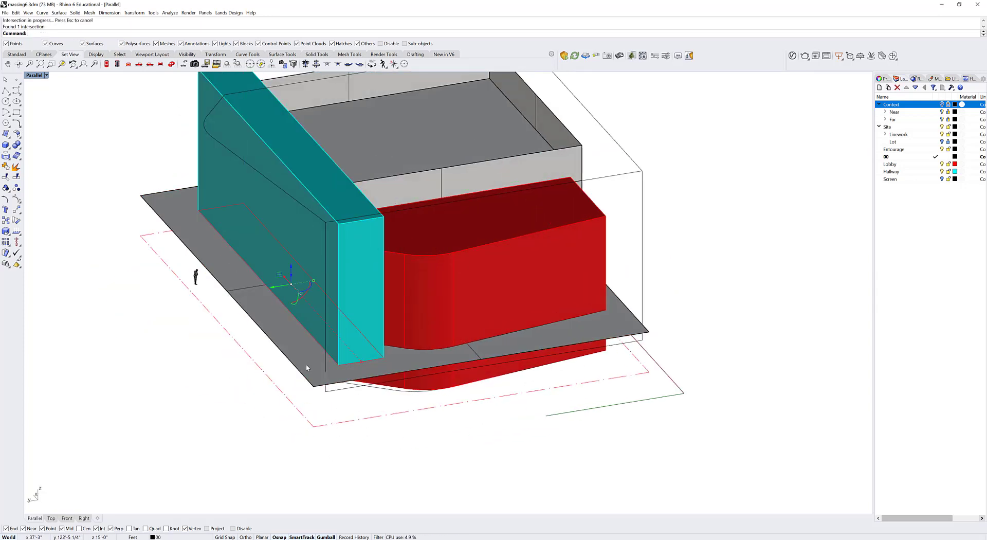
- Delete the plane to inspect the outlines around the hallway and lobby, and undo the deletion
right_drag(306, 363, 395, 340)
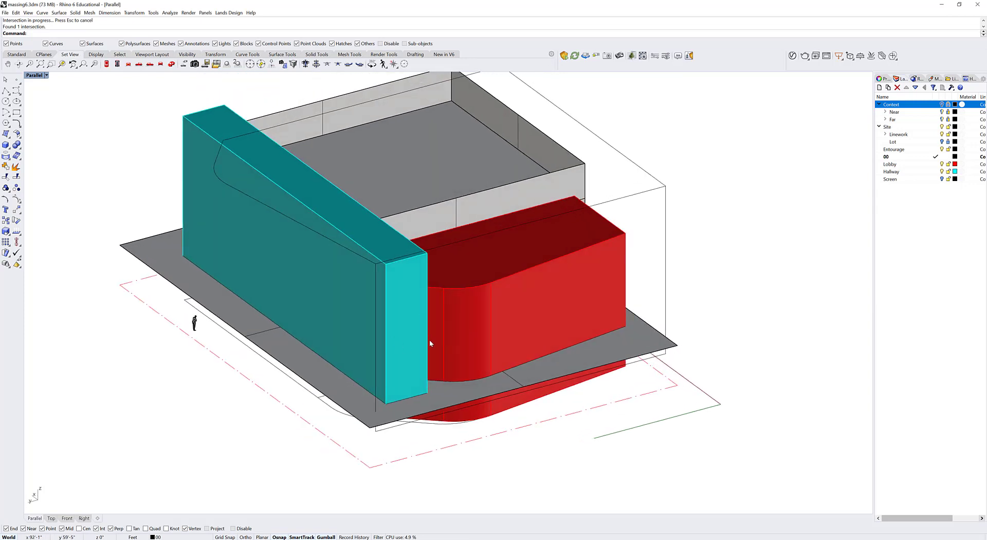
right_drag(427, 387, 424, 385)
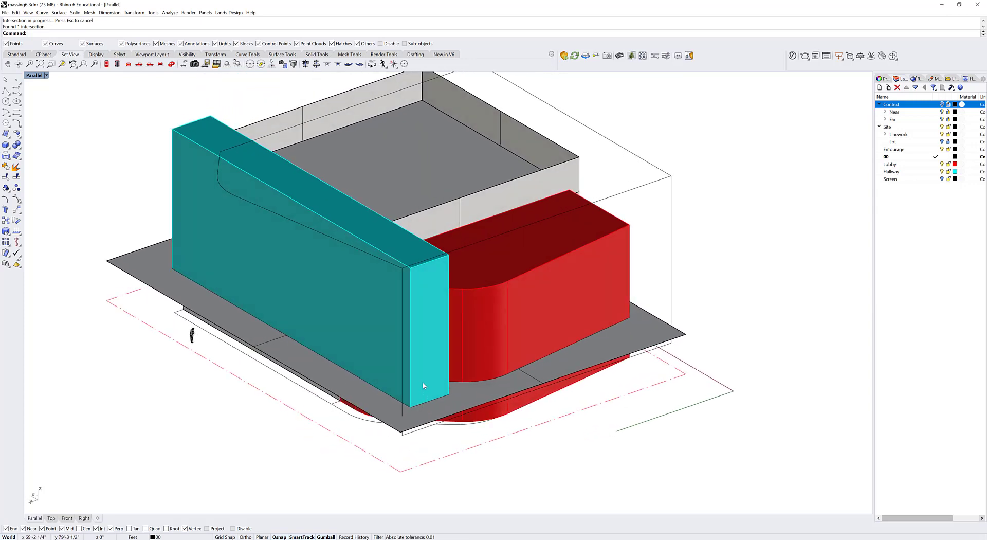
click(364, 403)
key(Delete)
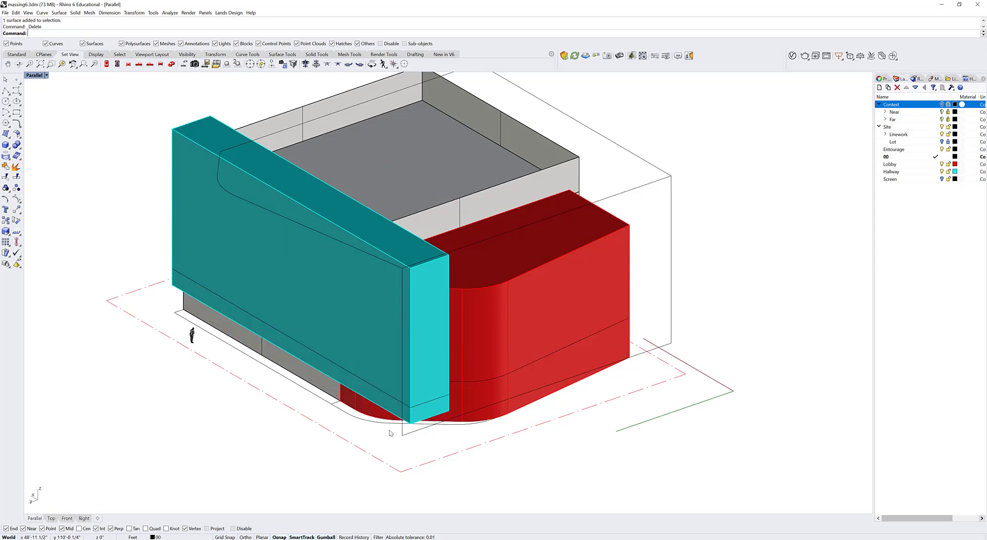
right_drag(392, 432, 416, 370)
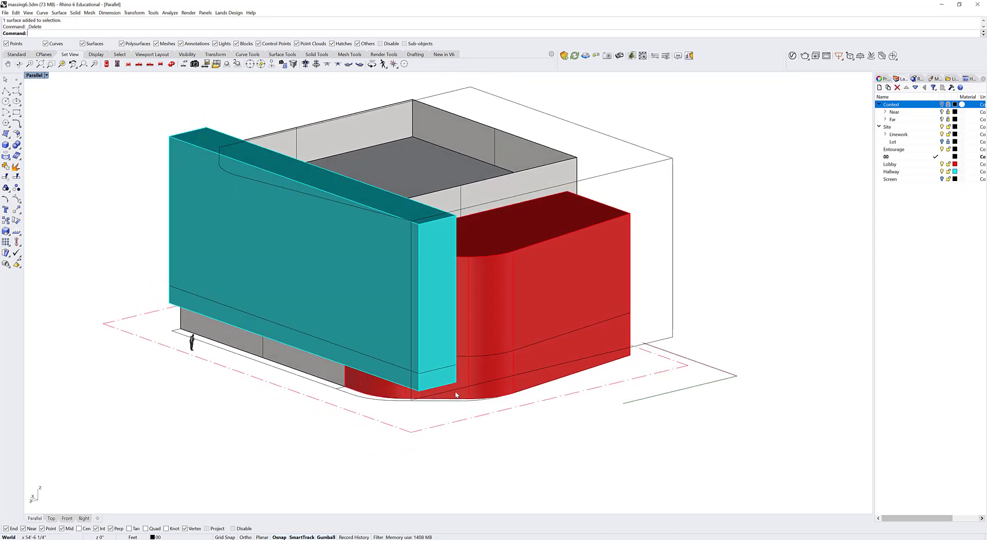
right_drag(410, 457, 469, 456)
key(ctrl+z)
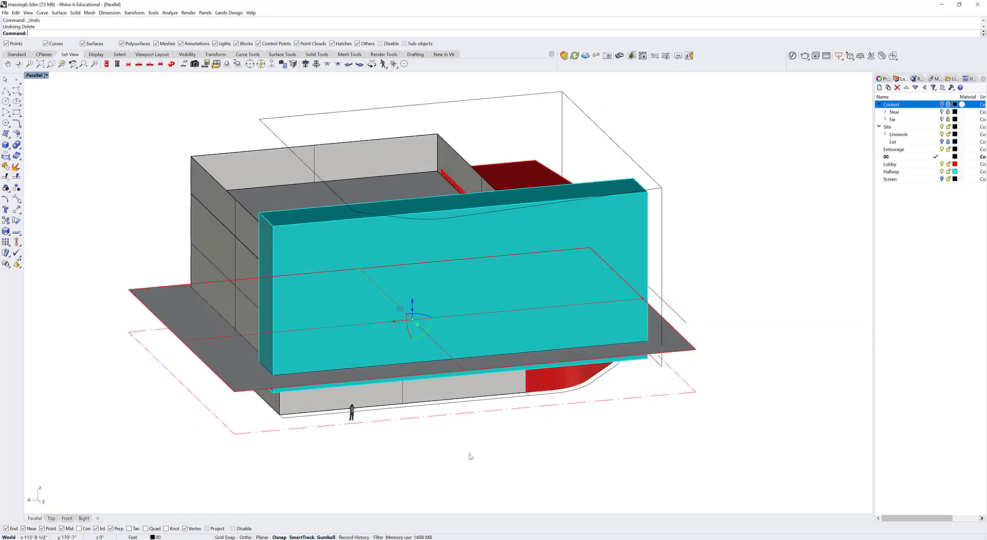
- Raise the plane 12 feet, paste a copy in place and raise the copy another 12 feet
click(411, 307)
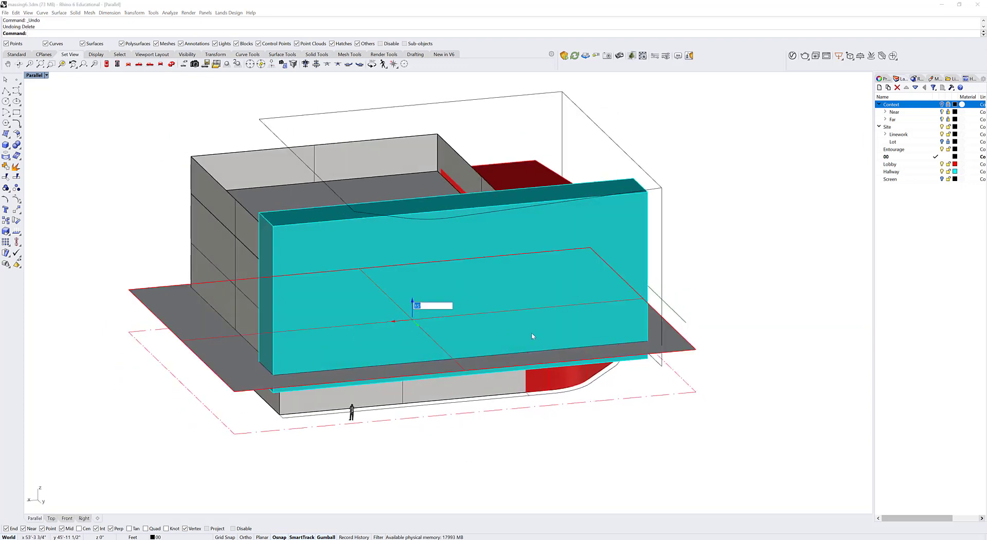
key(Return)
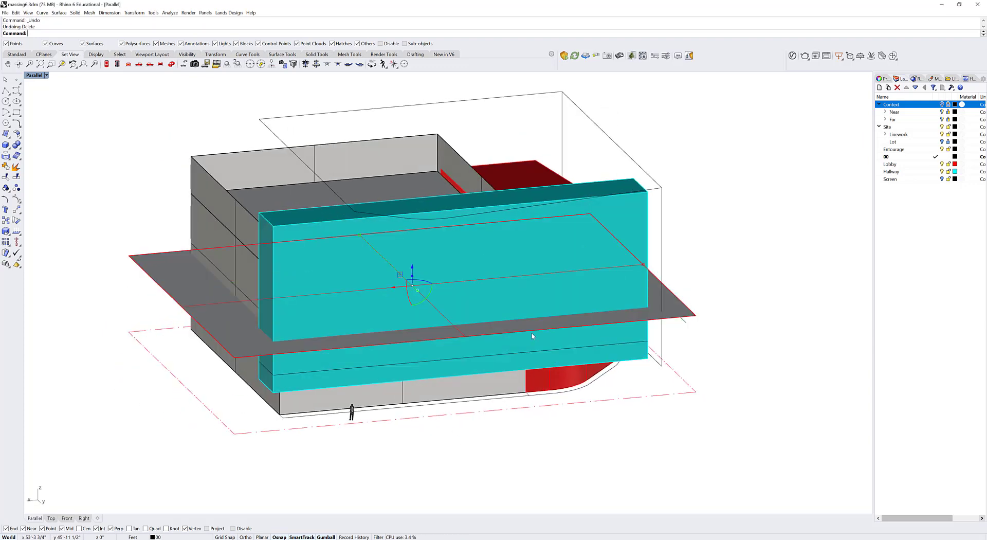
key(ctrl+c)
key(ctrl+v)
click(412, 269)
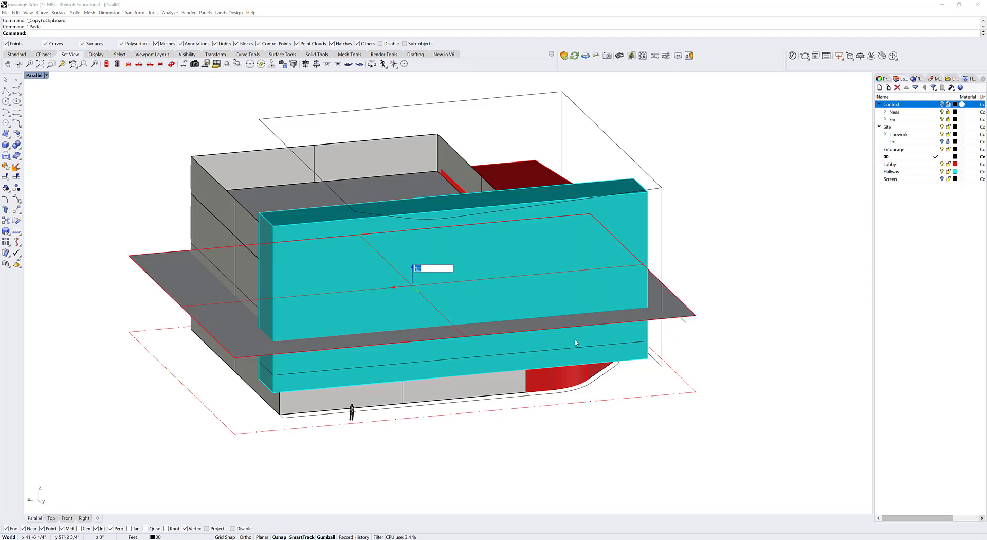
key(Return)
right_drag(566, 345, 565, 351)
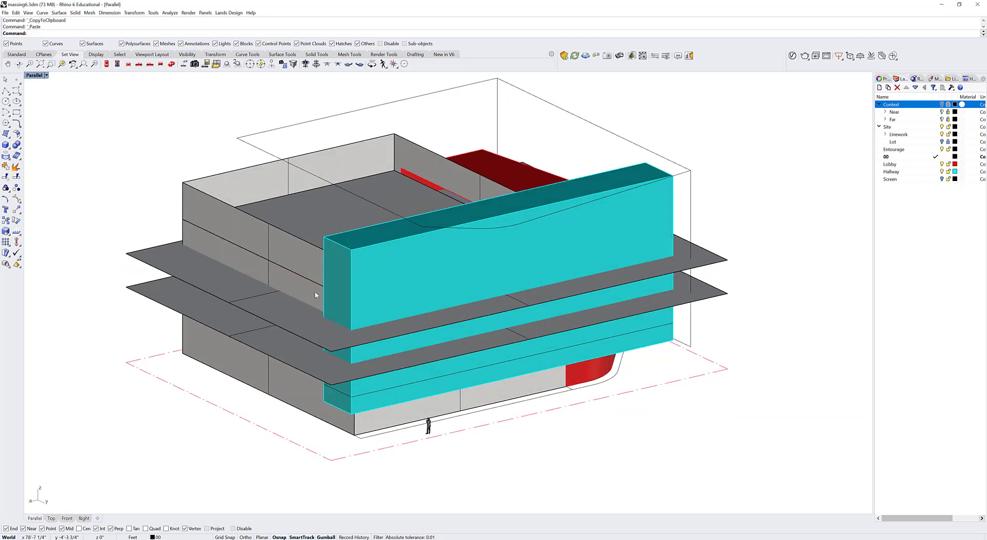
- Intersect the hallway volume with both raised planes and delete the two planes
click(307, 367)
shift+click(328, 328)
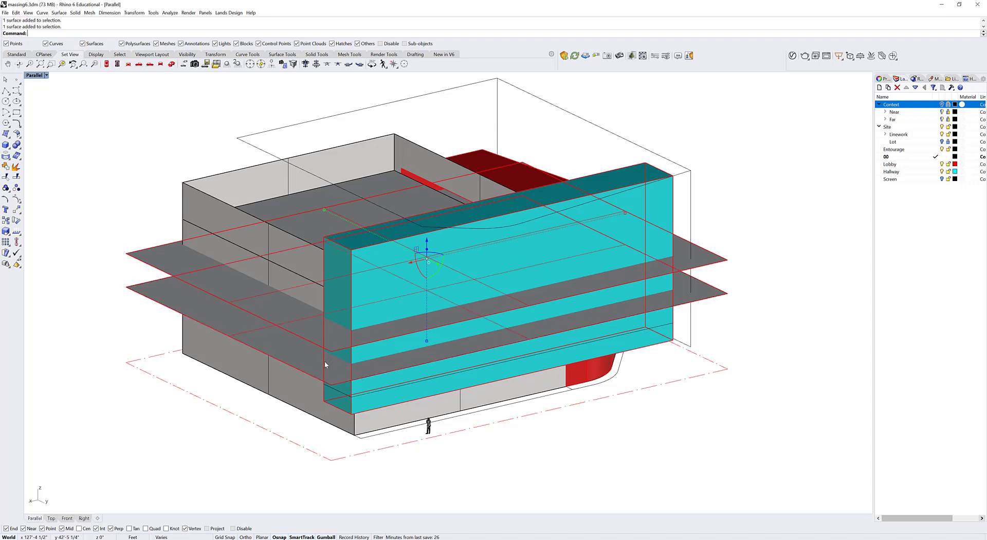
text(Intersect)
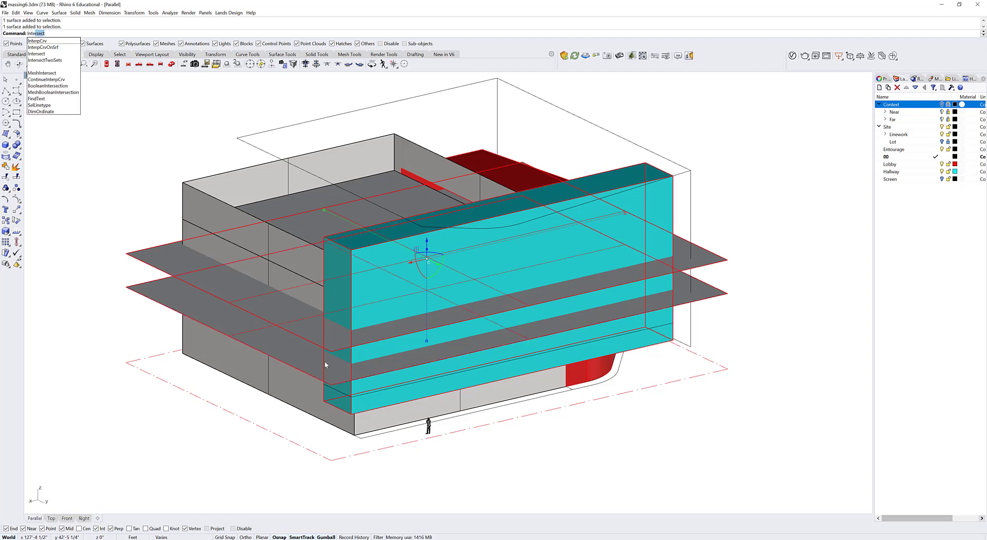
key(Return)
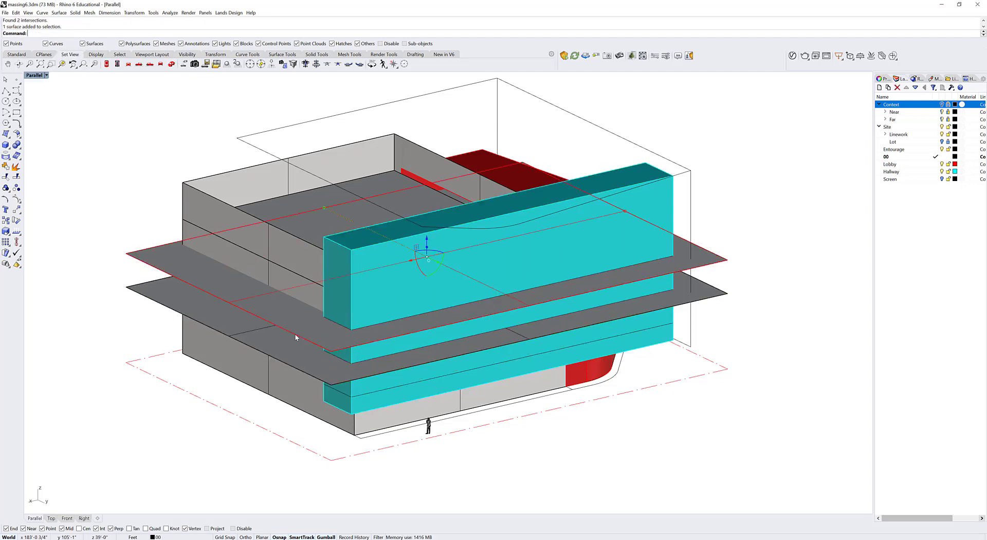
key(Delete)
right_drag(283, 347, 507, 390)
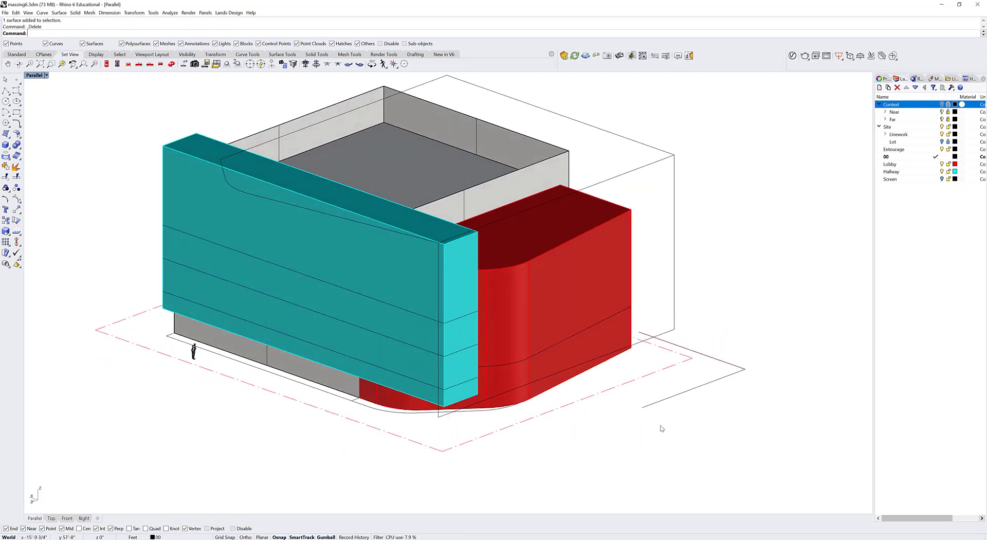
- Undo the upper-level intersections, the pasted plane and the last plane move, and delete the remaining plane
key(ctrl+z)
key(ctrl+z)
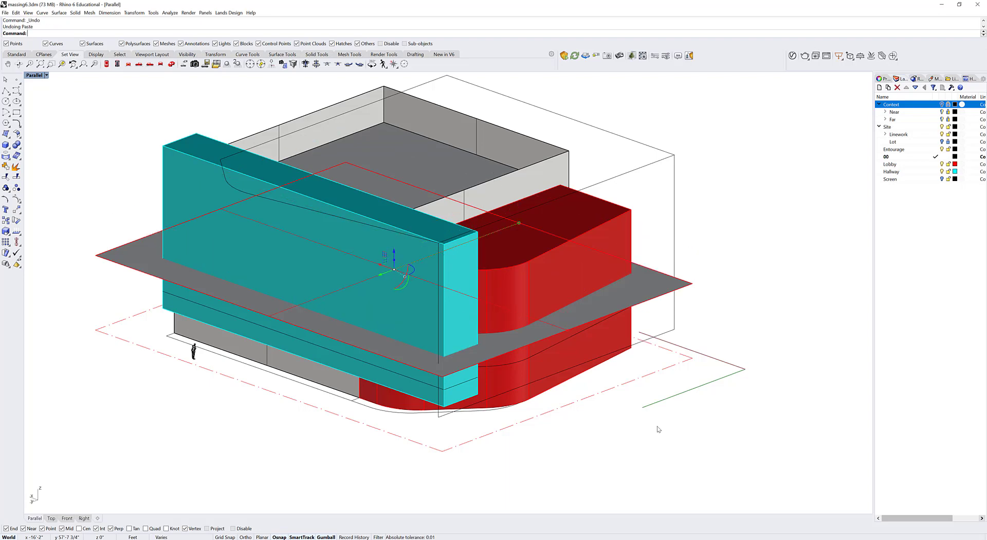
key(ctrl+z)
key(Delete)
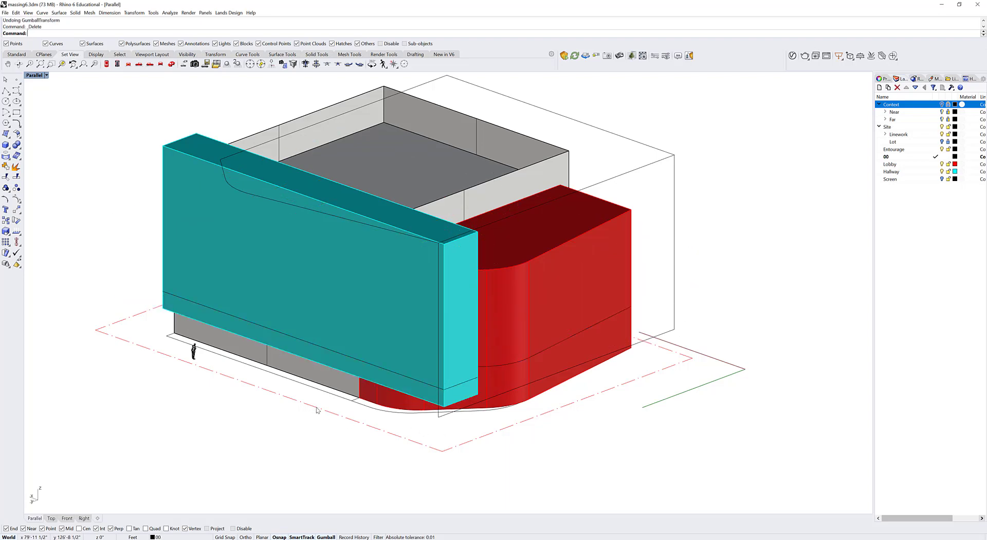
- Contour the hallway, grey main and lobby volumes at 12' vertical spacing, starting where the lower outline meets the main volume's corner edge
right_drag(318, 411, 425, 415)
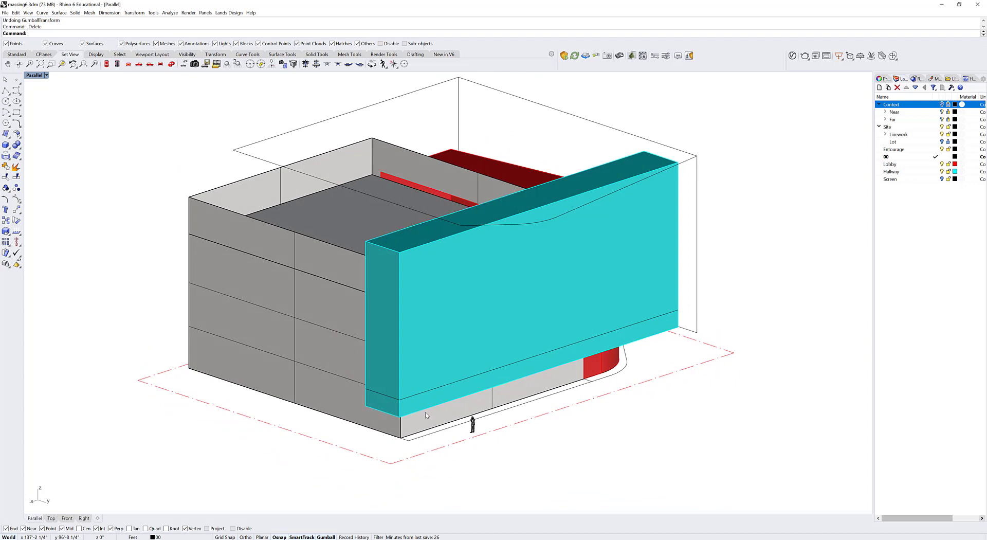
text(COntour)
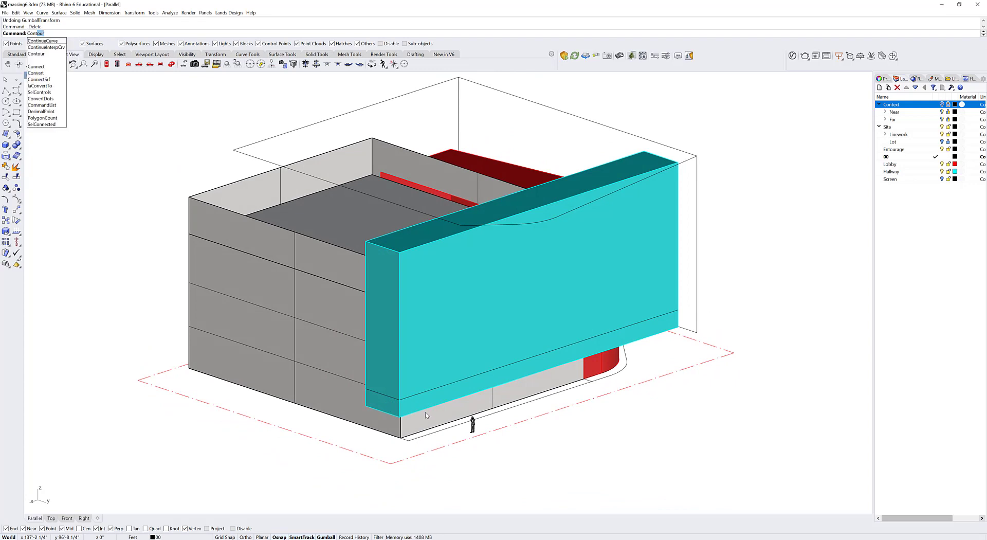
key(Return)
click(396, 310)
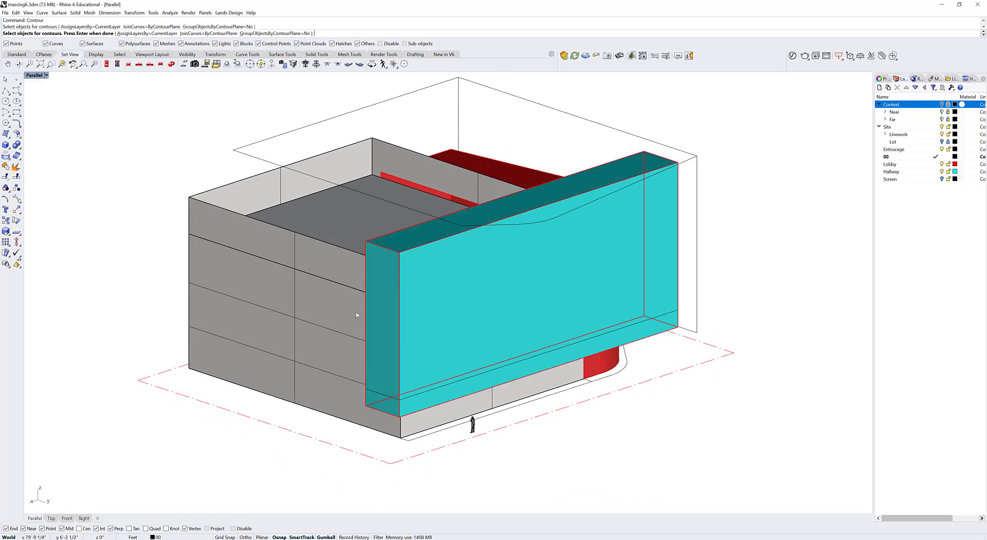
click(357, 313)
right_drag(519, 375, 419, 355)
click(507, 313)
right_drag(693, 371, 612, 380)
key(Return)
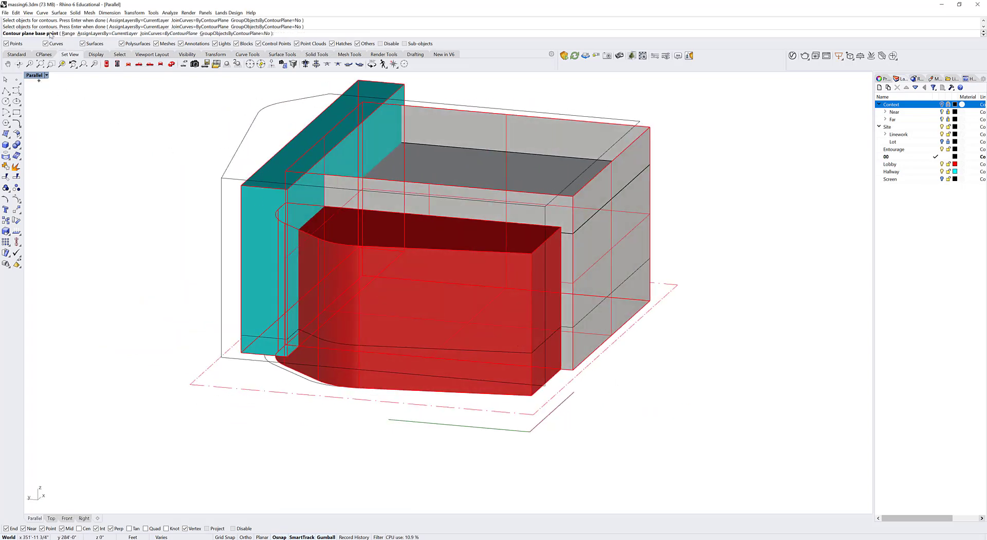
right_drag(297, 183, 311, 414)
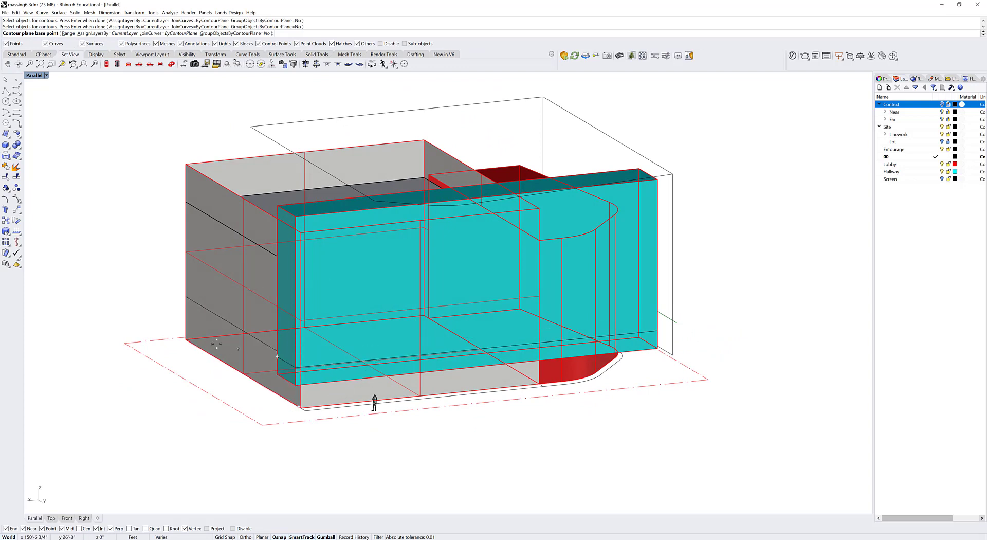
right_drag(216, 344, 199, 326)
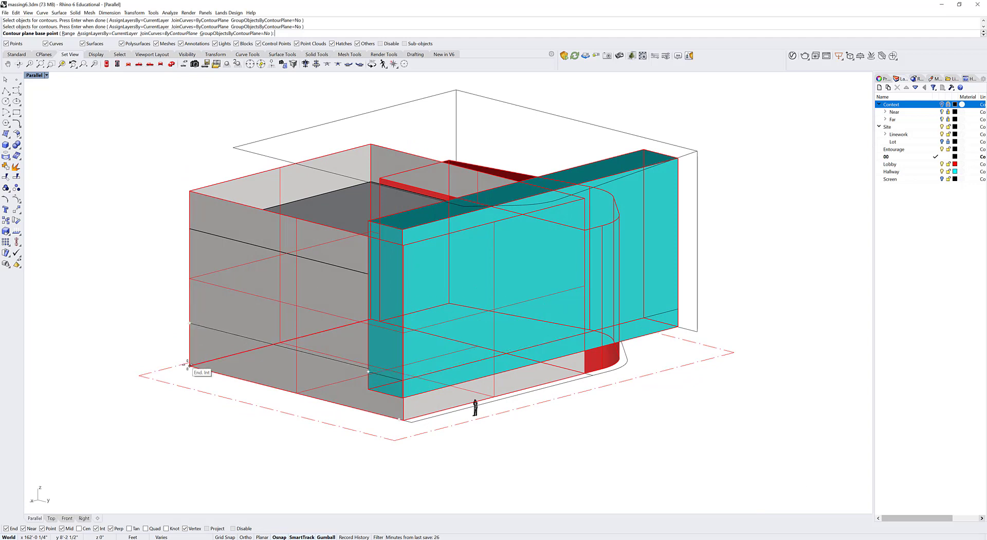
click(190, 322)
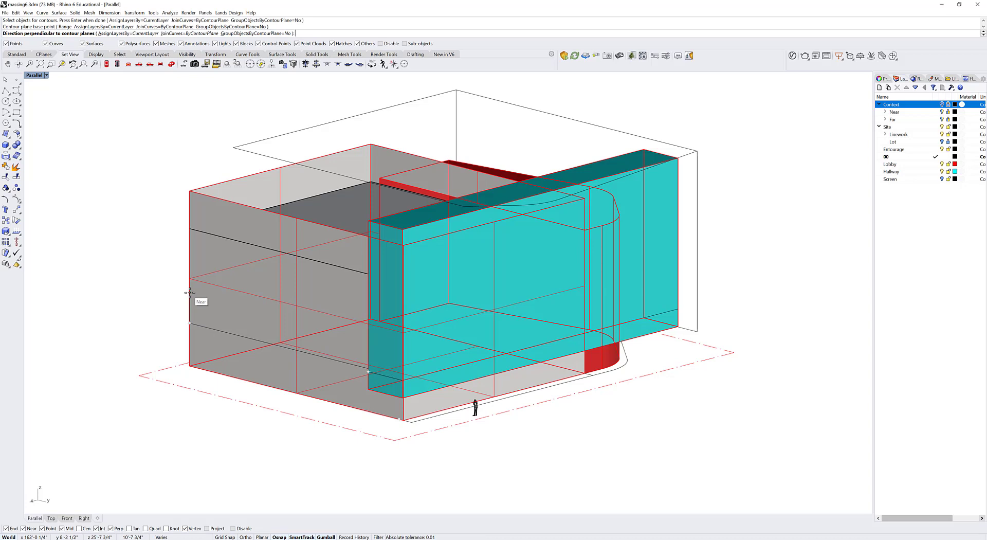
click(189, 293)
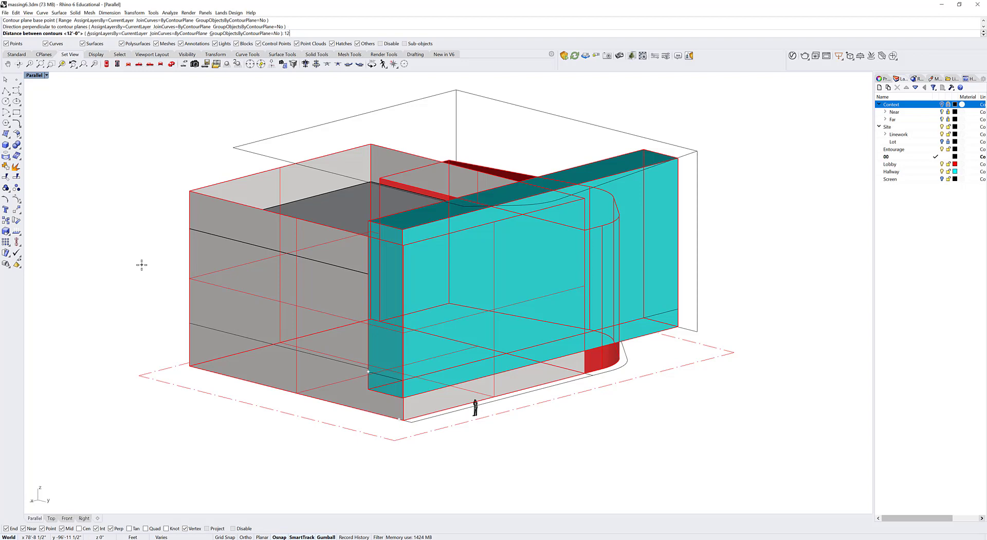
text(12')
key(Return)
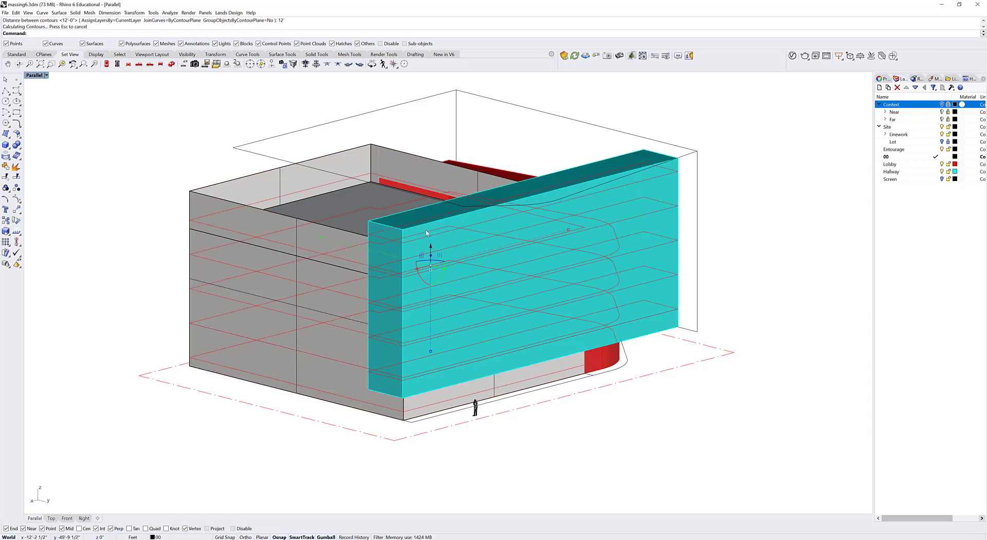
- Delete the lowest contour curve, just above the ground around the main and lobby volumes
right_drag(702, 264, 189, 188)
right_drag(174, 228, 150, 238)
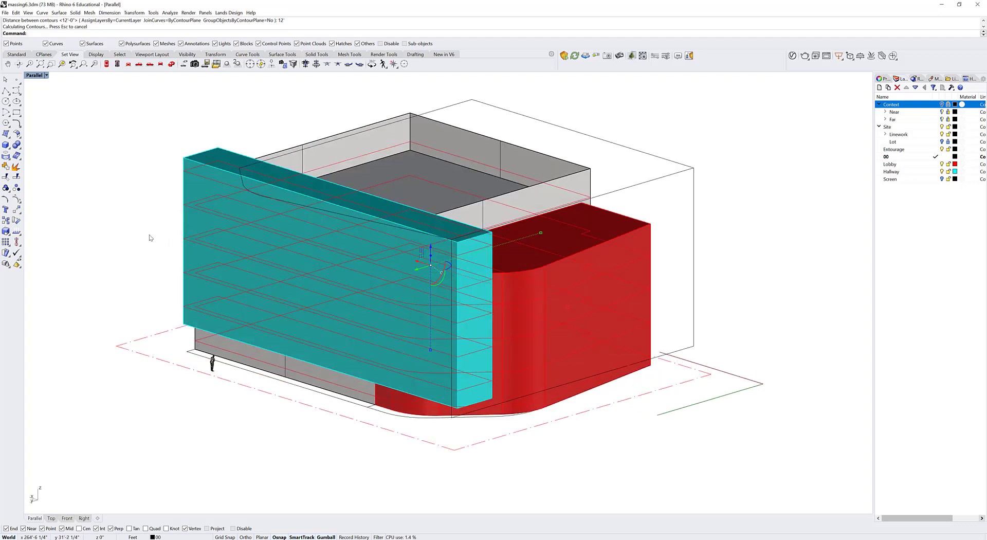
key(Escape)
shift+right_drag(527, 392, 505, 368)
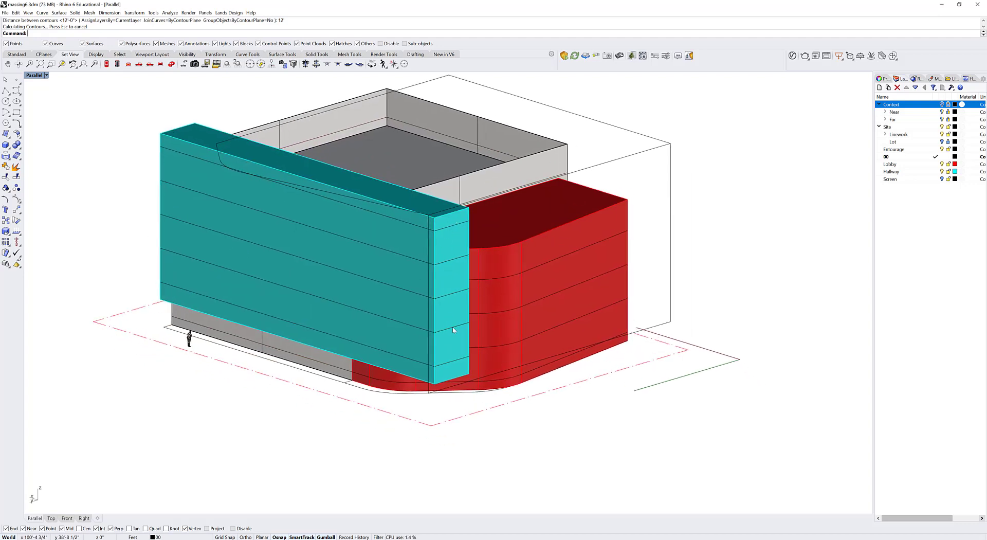
right_drag(489, 275, 483, 239)
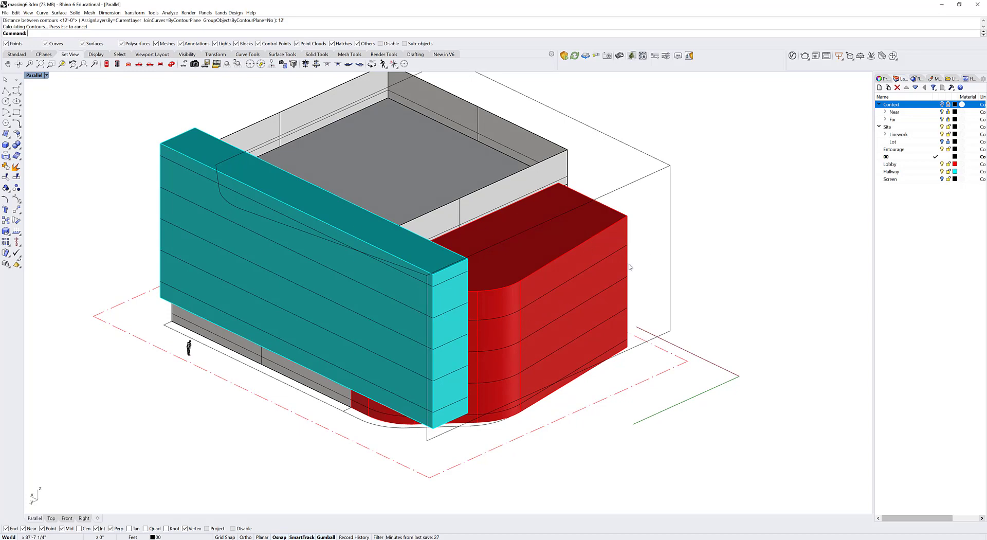
right_drag(231, 367, 389, 399)
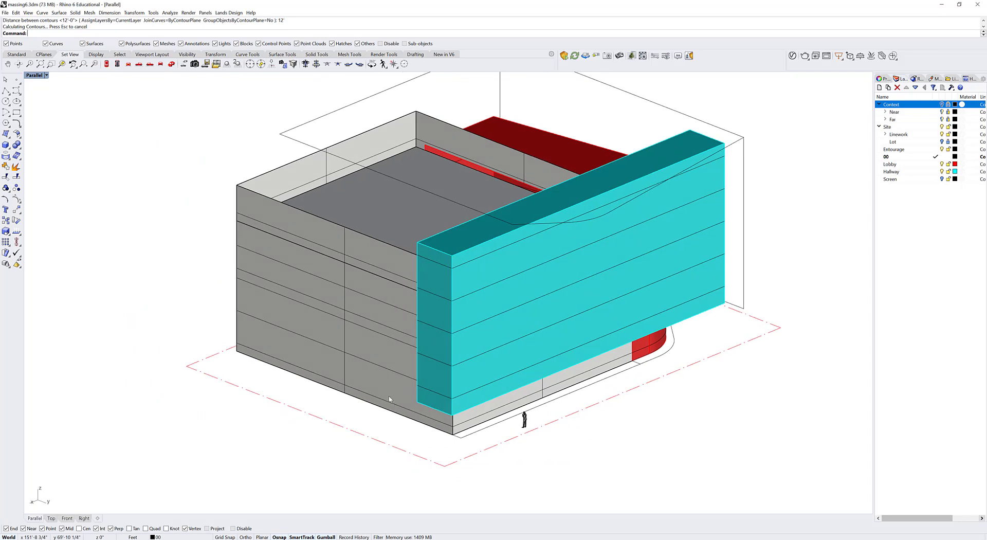
click(389, 404)
click(414, 414)
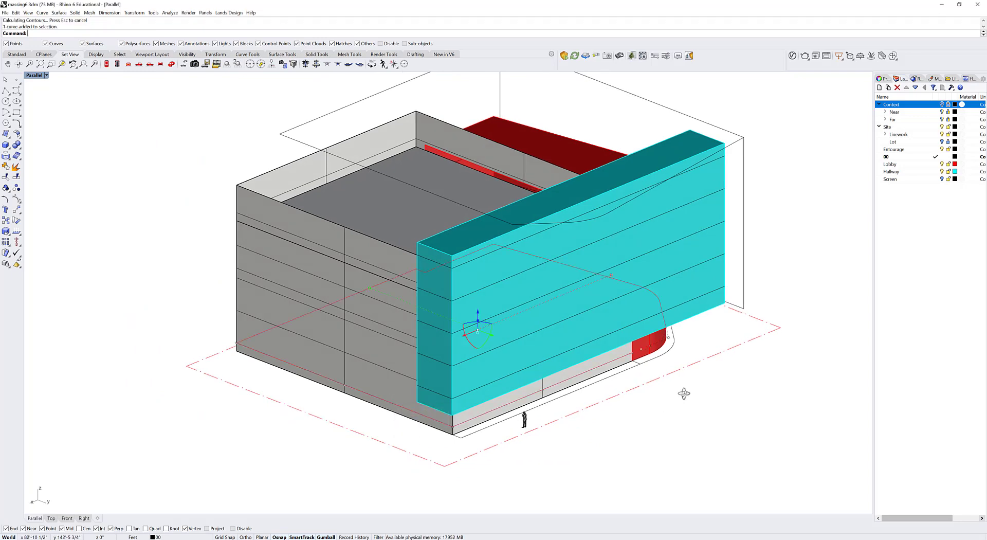
right_drag(683, 391, 580, 390)
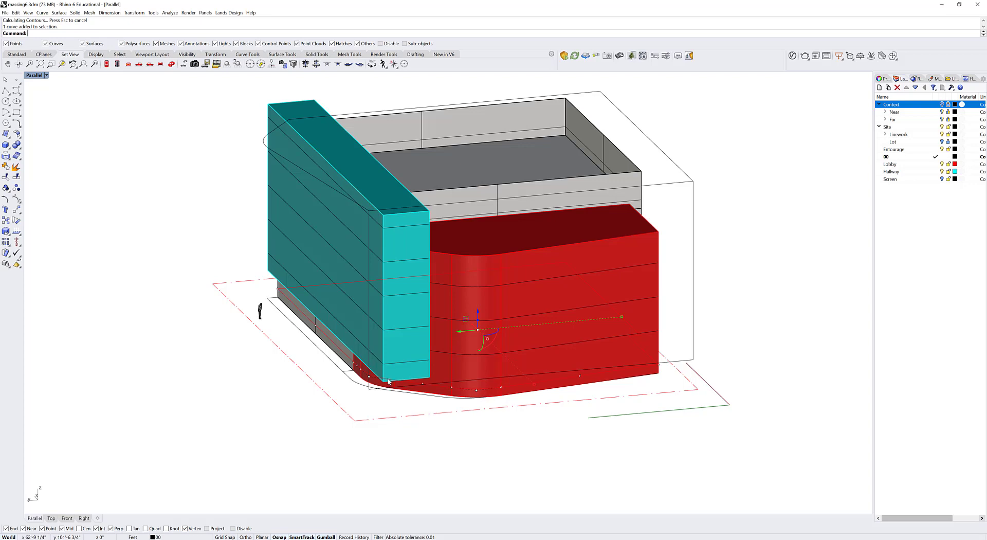
key(Delete)
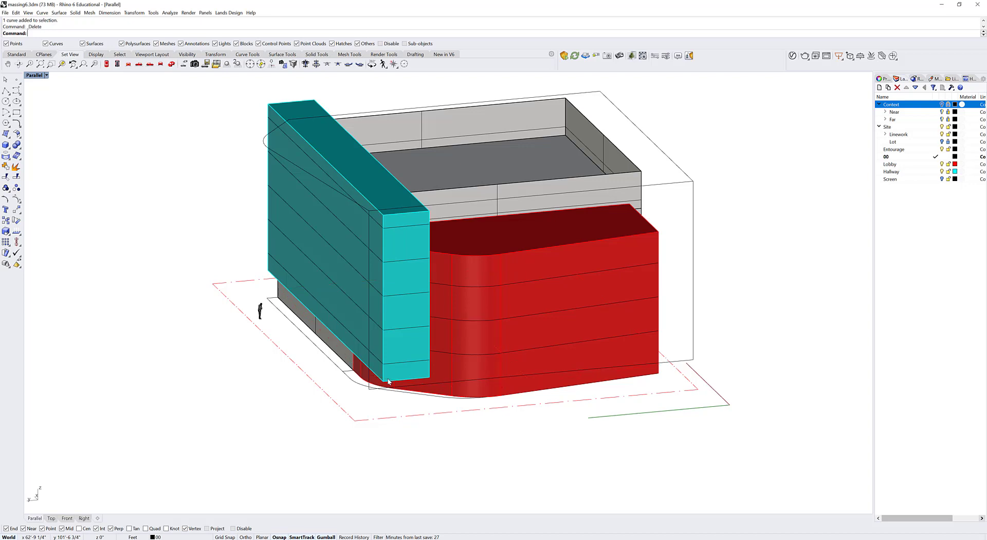
- Copy the five hallway contours together with the contours around the lobby and paste them in place
mouse_move(375, 396)
right_down()
mouse_move(394, 395)
mouse_move(381, 401)
right_up()
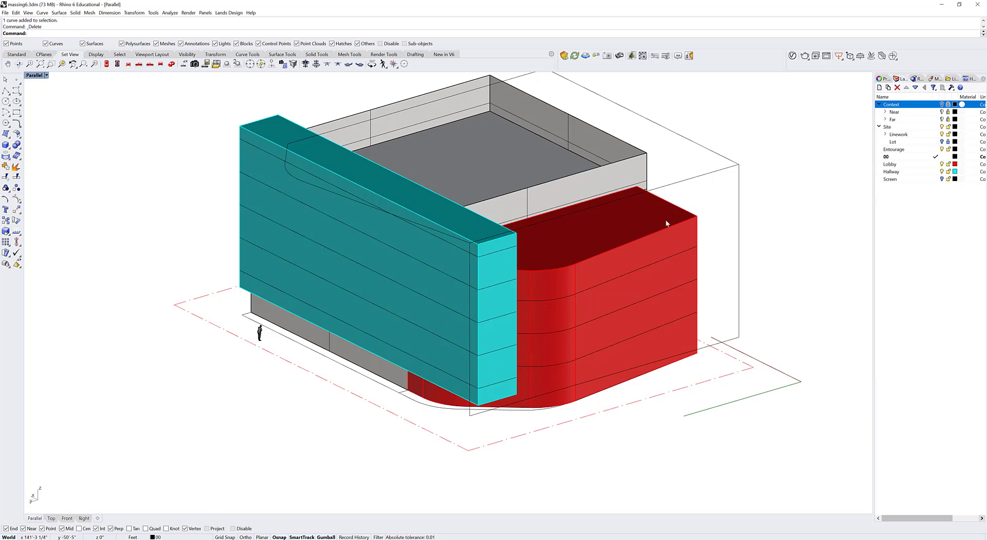
click(497, 258)
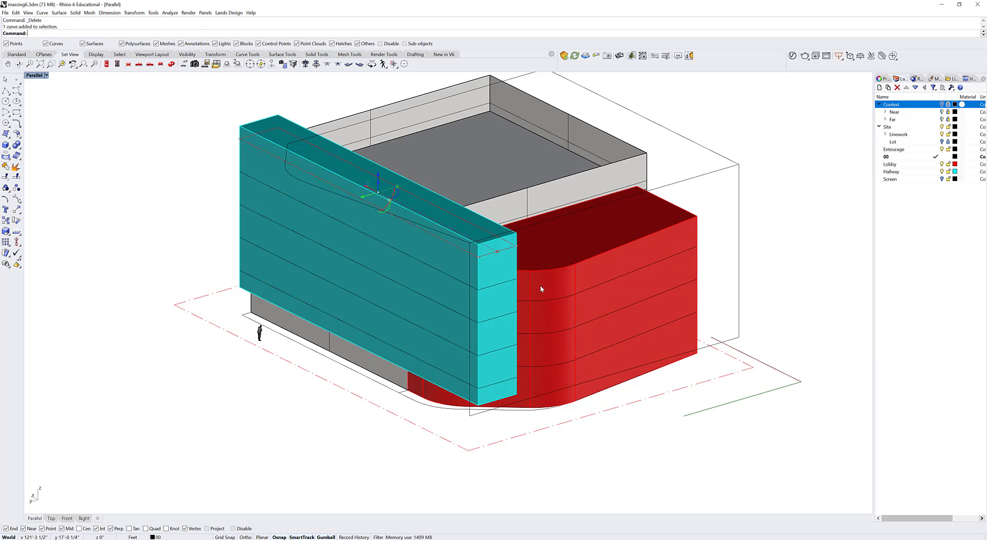
click(498, 285)
click(519, 293)
click(507, 318)
shift+click(505, 345)
shift+click(502, 351)
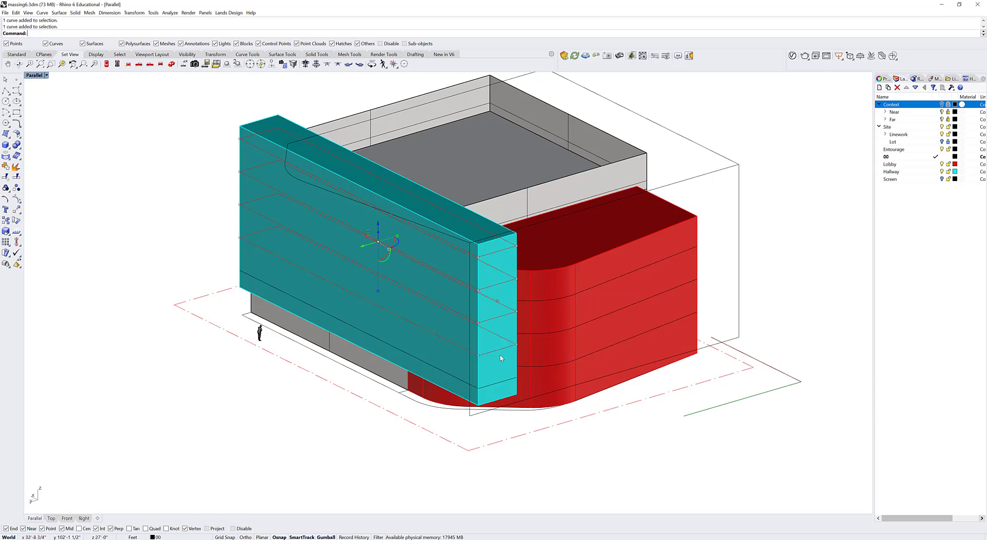
shift+click(492, 383)
click(542, 360)
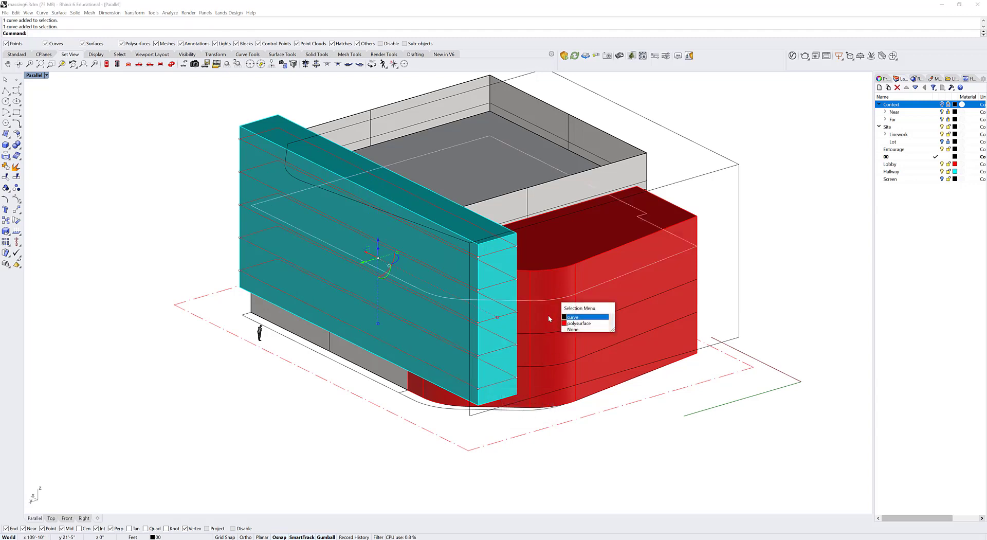
click(573, 323)
click(555, 365)
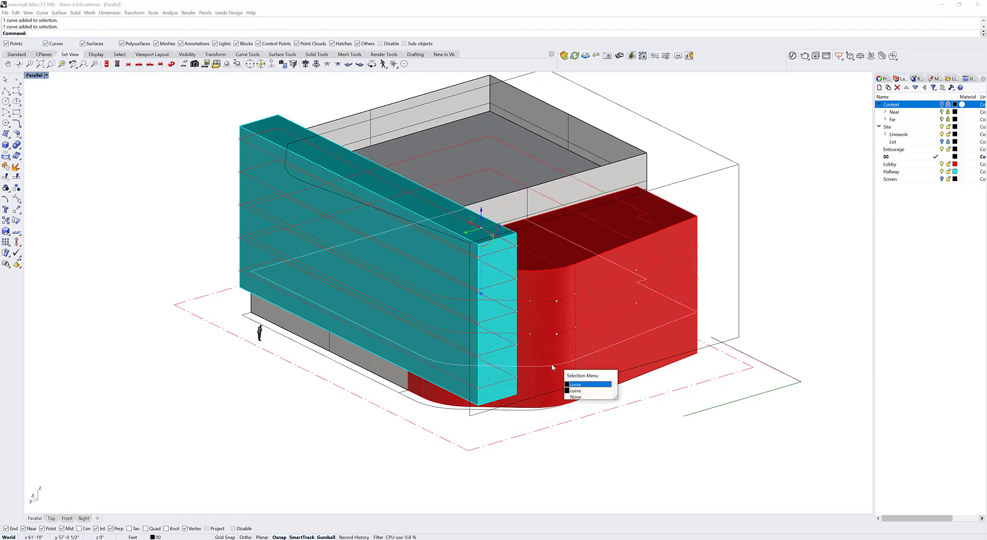
click(578, 374)
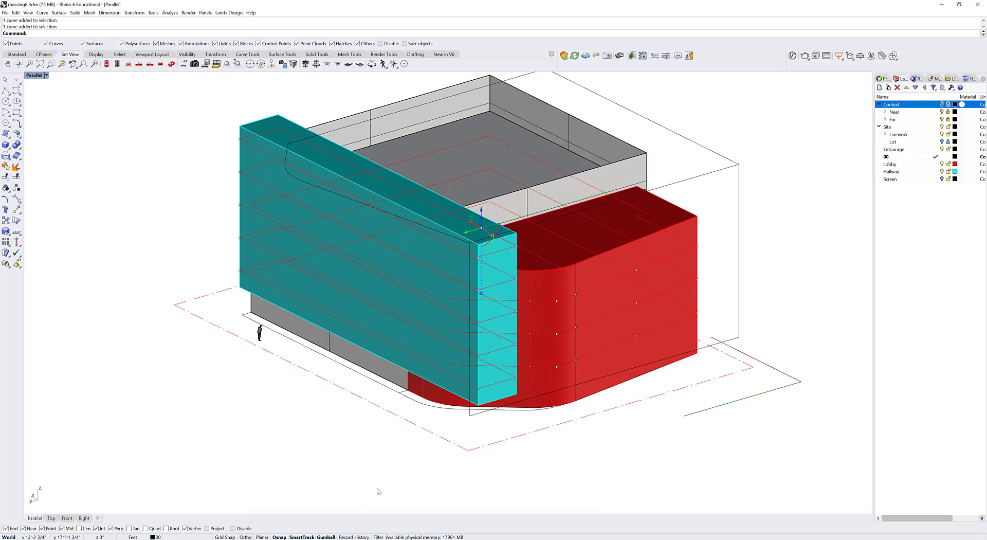
key(ctrl+c)
key(ctrl+v)
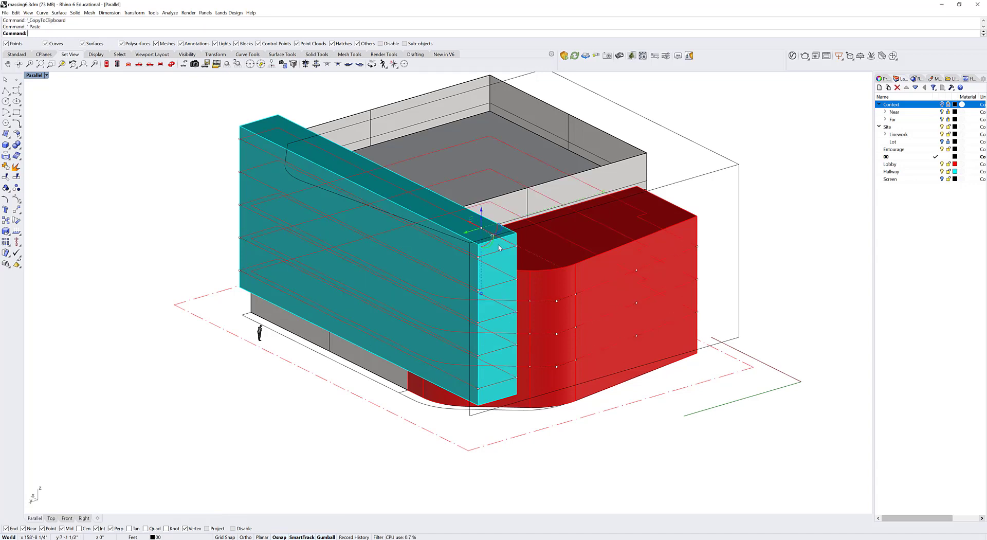
- Move the pasted floor contours straight down about 2 feet and deselect them
click(484, 211)
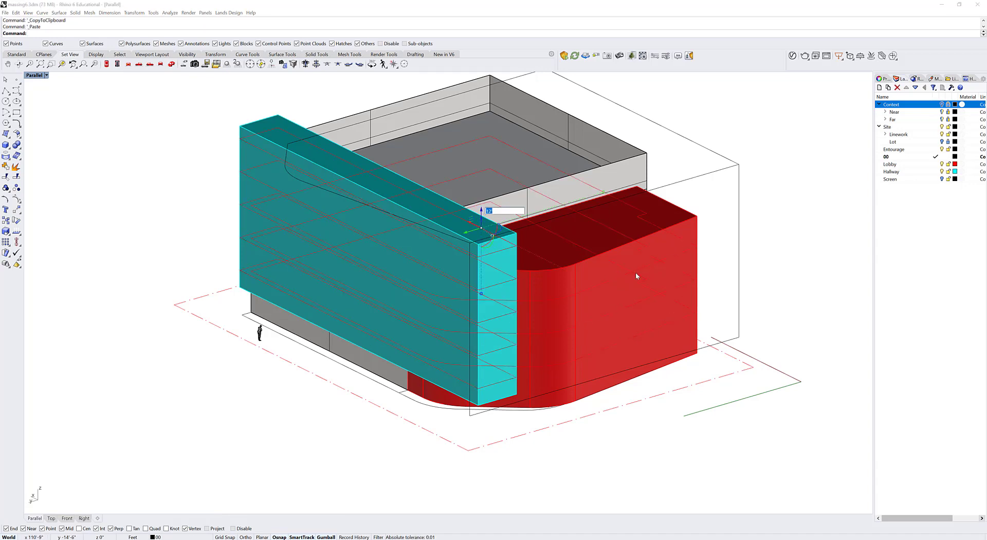
text(-3)
key(Return)
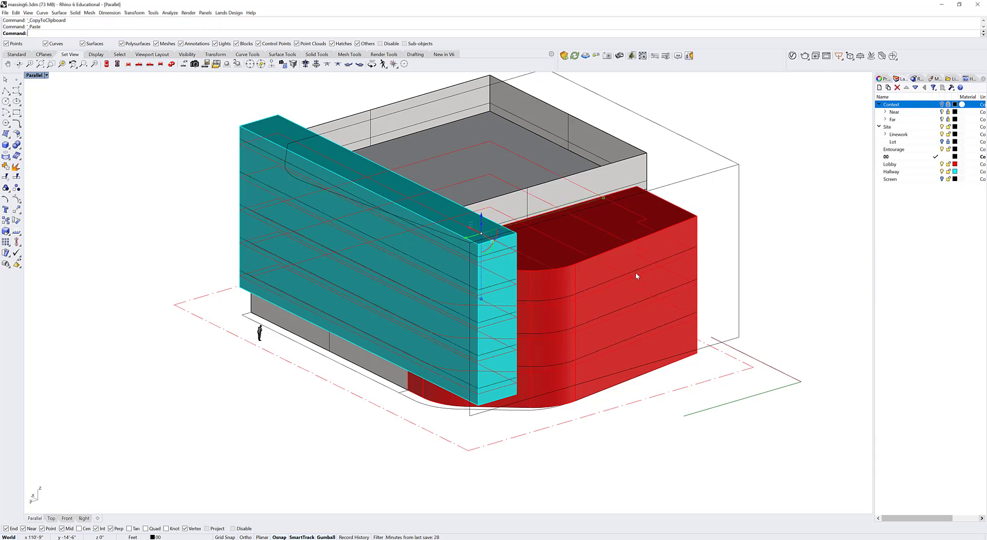
key(Escape)
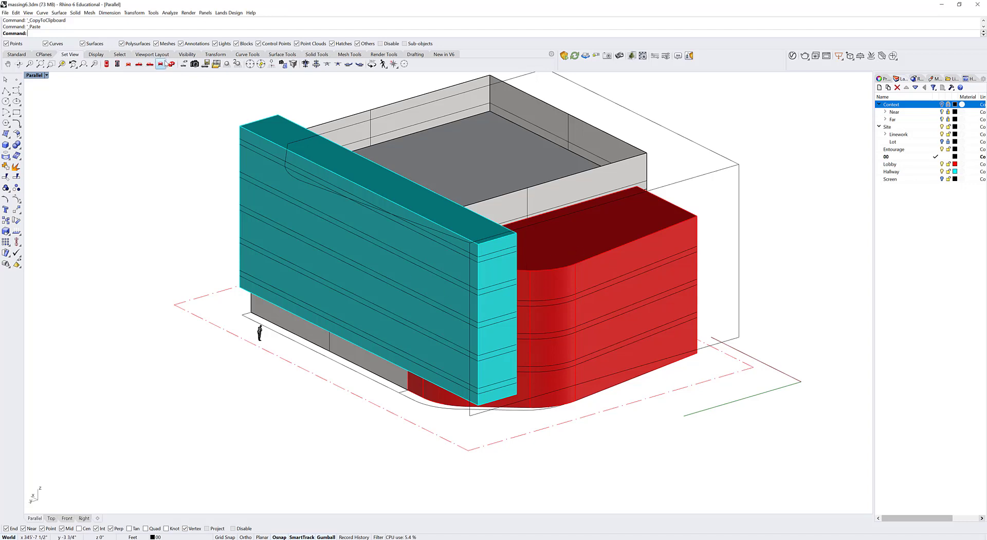
- Orient the camera to the hallway's long face to examine the paired floor lines in elevation
click(283, 64)
click(315, 199)
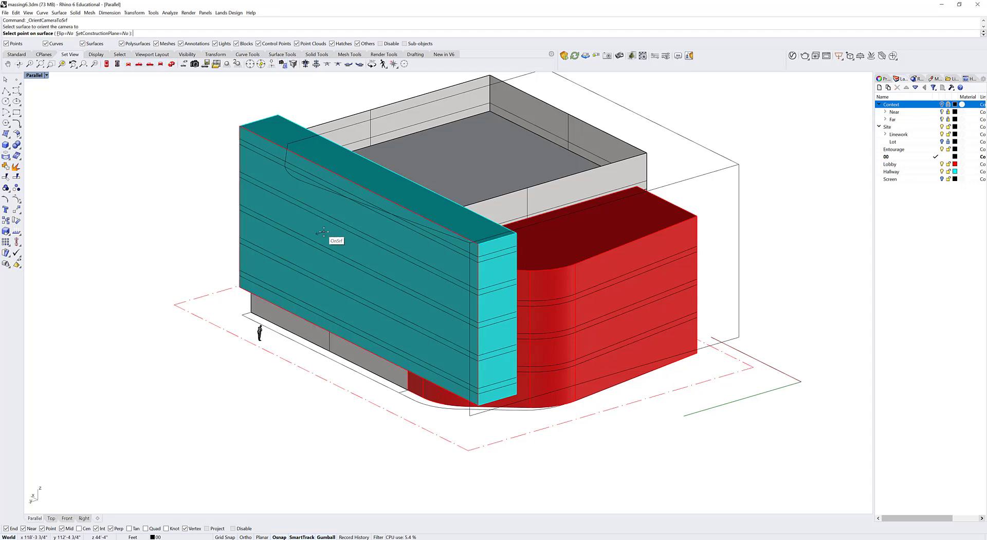
click(331, 236)
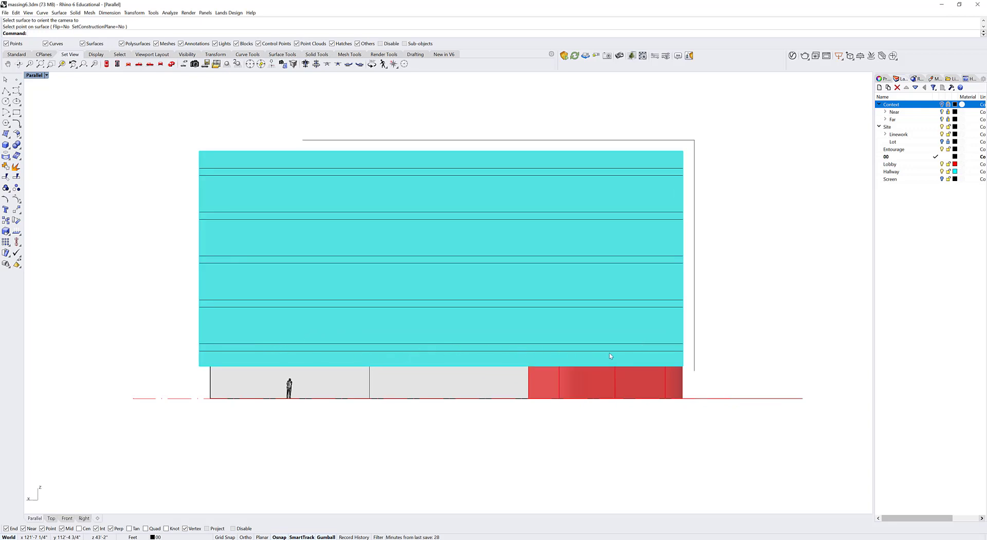
click(660, 355)
click(661, 354)
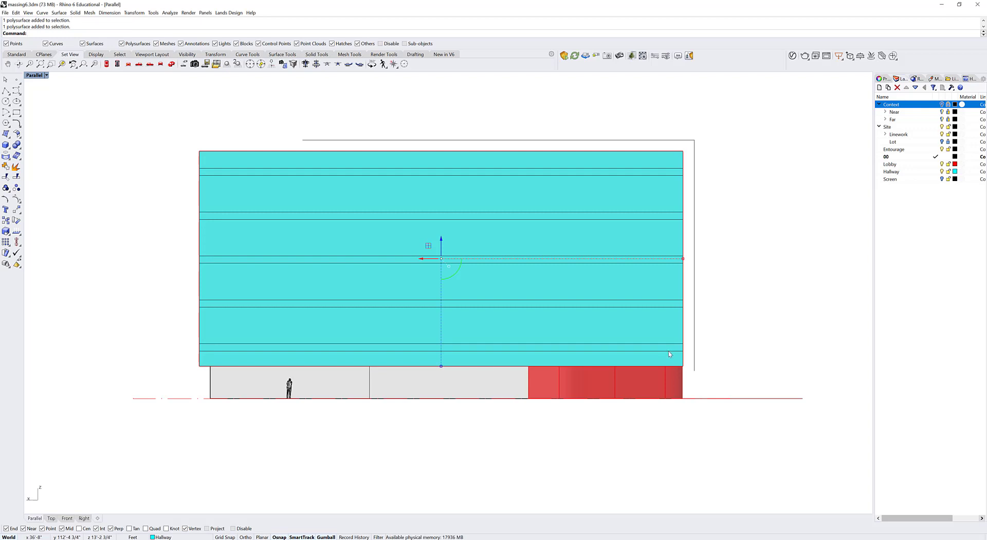
click(725, 350)
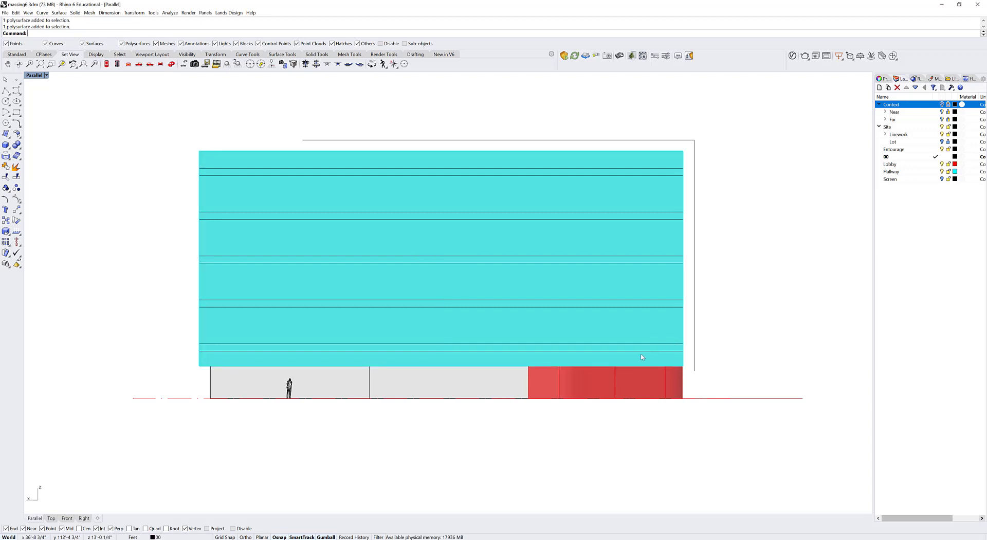